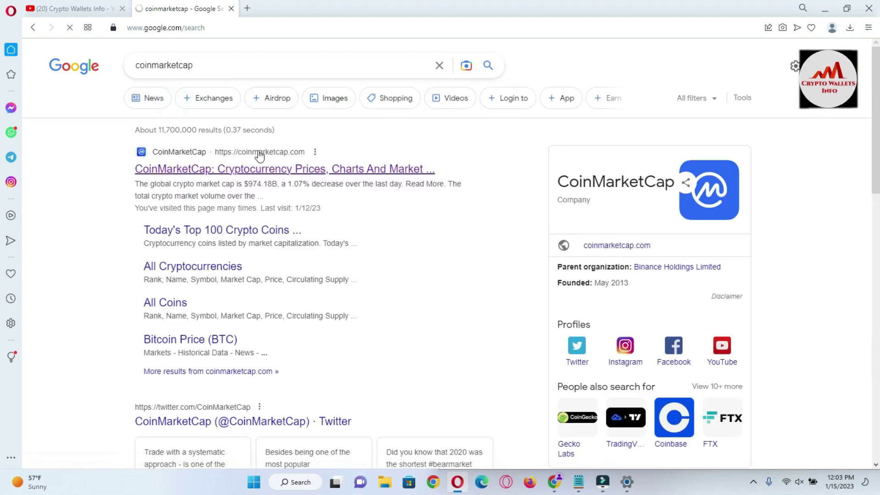
Open the CoinMarketCap homepage, scroll through the prices table, and return to the top
{"action": "left_click", "coordinate": [302, 170]}
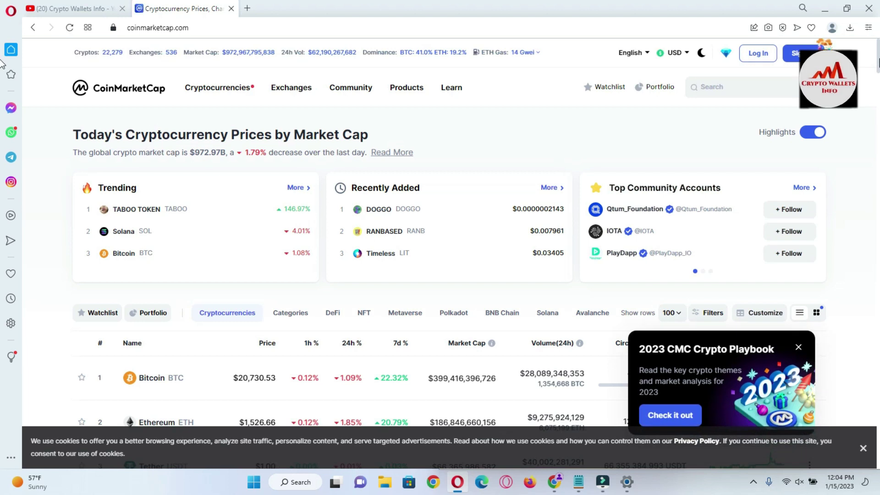
{"action": "scroll", "coordinate": [3, 69], "scroll_direction": "down", "scroll_amount": 4}
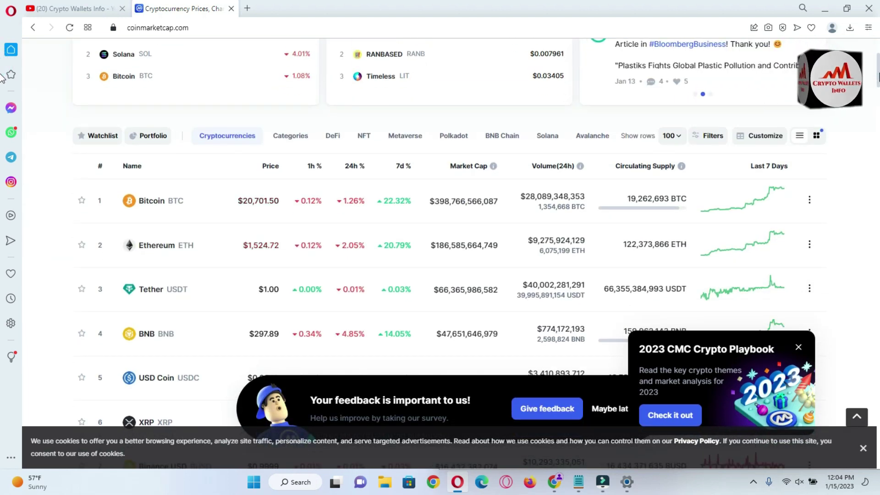
{"action": "scroll", "coordinate": [3, 80], "scroll_direction": "down", "scroll_amount": 4}
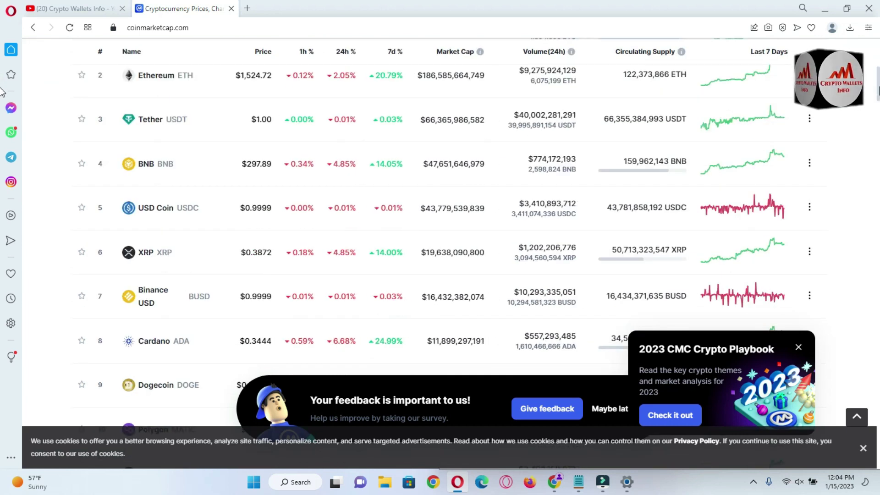
{"action": "scroll", "coordinate": [3, 92], "scroll_direction": "down", "scroll_amount": 12}
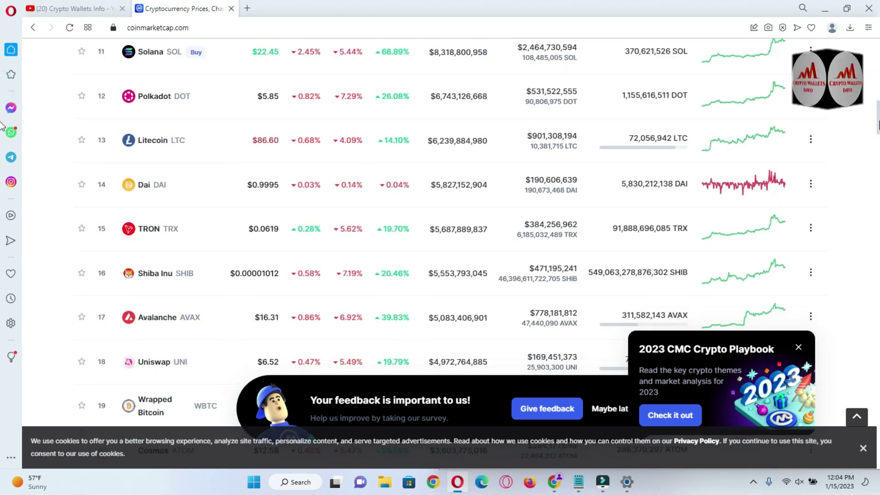
{"action": "key", "text": "Home"}
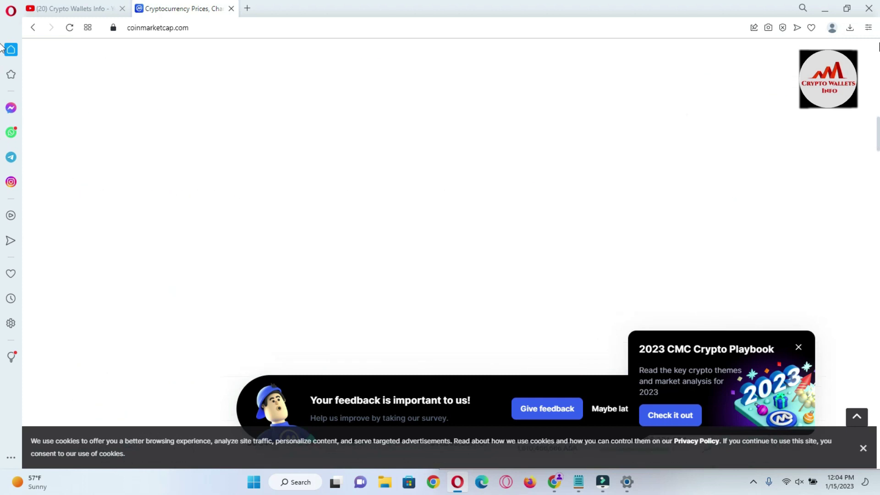
Search CoinMarketCap for 'ku' so KuCoin Token (KCS) shows as a match
{"action": "left_click", "coordinate": [747, 83]}
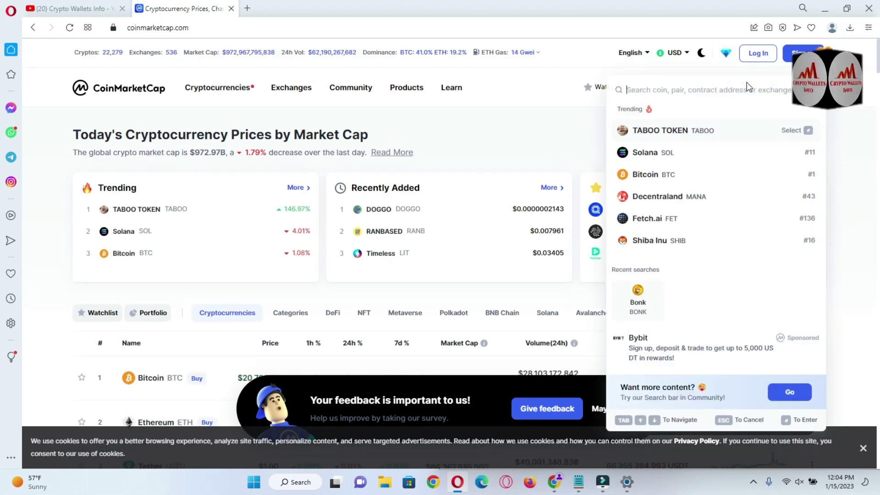
{"action": "type", "text": "kcc"}
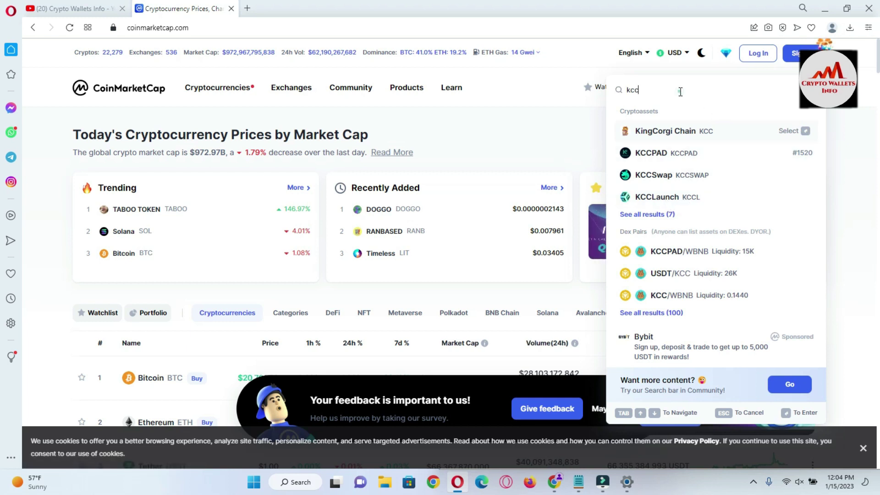
{"action": "key", "text": "BackSpace"}
{"action": "key", "text": "BackSpace"}
{"action": "type", "text": "p"}
{"action": "key", "text": "BackSpace"}
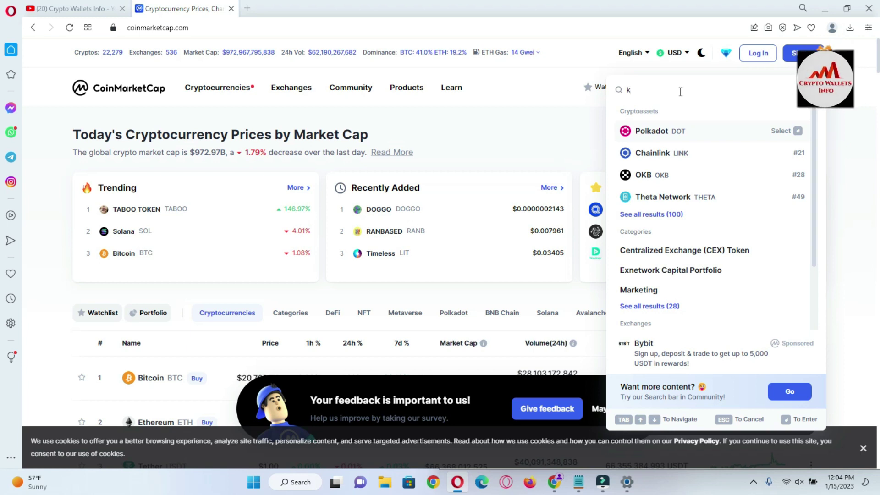
{"action": "type", "text": "u"}
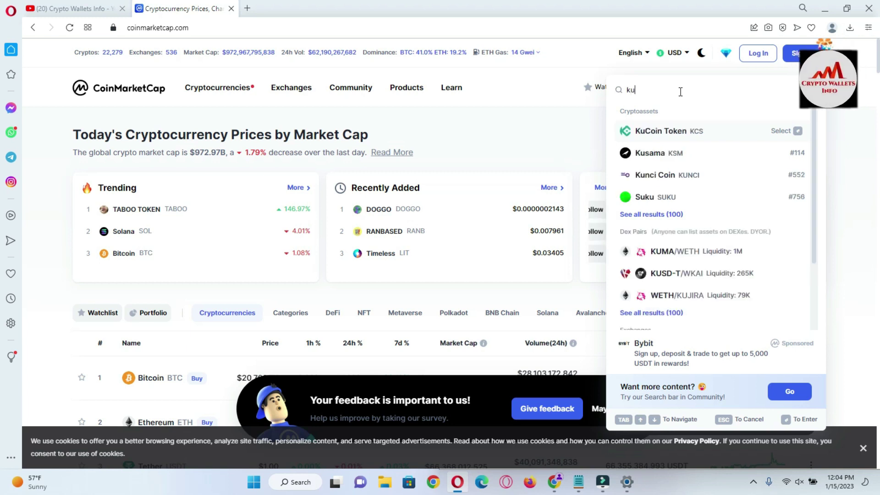
Open the KuCoin Token (KCS) page, review its $7.73 price and market stats, then switch to Trust Wallet
{"action": "left_click", "coordinate": [681, 133]}
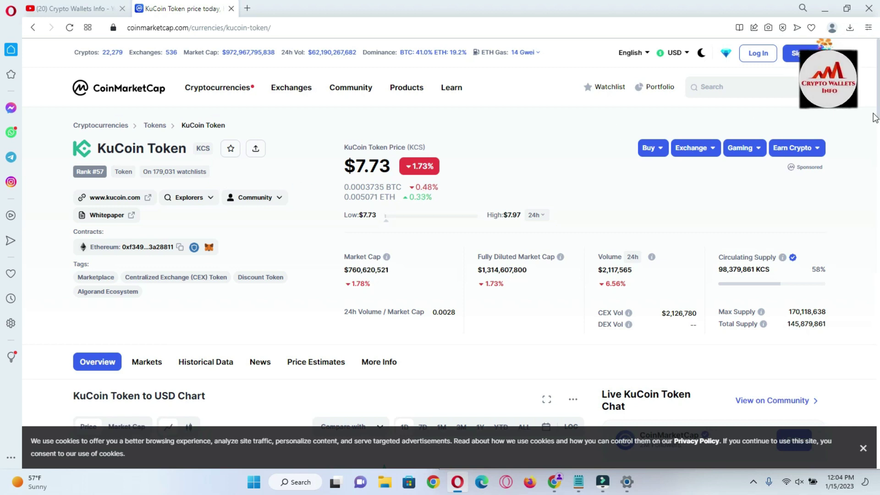
{"action": "scroll", "coordinate": [875, 124], "scroll_direction": "down", "scroll_amount": 4}
{"action": "left_click_drag", "start_coordinate": [878, 132], "coordinate": [879, 234]}
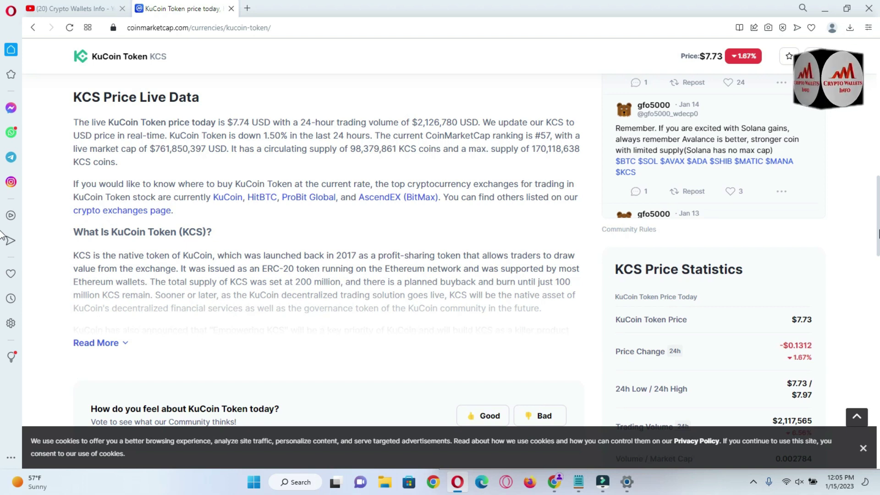
{"action": "scroll", "coordinate": [3, 236], "scroll_direction": "down", "scroll_amount": 10}
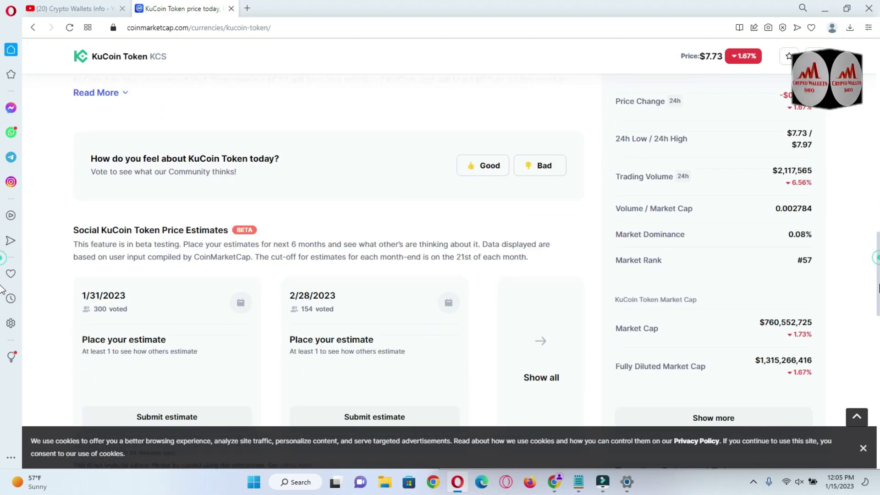
{"action": "scroll", "coordinate": [3, 327], "scroll_direction": "down", "scroll_amount": 6}
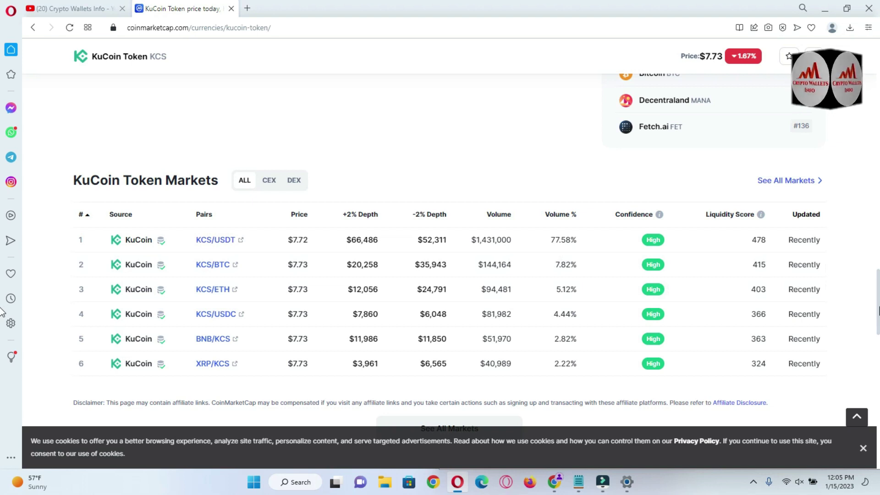
{"action": "scroll", "coordinate": [2, 312], "scroll_direction": "down", "scroll_amount": 5}
{"action": "scroll", "coordinate": [2, 243], "scroll_direction": "up", "scroll_amount": 10}
{"action": "scroll", "coordinate": [3, 243], "scroll_direction": "up", "scroll_amount": 10}
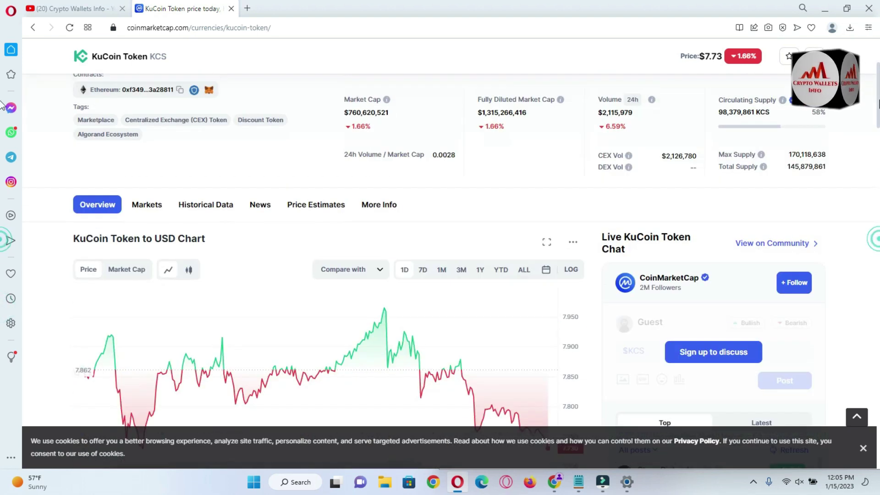
{"action": "scroll", "coordinate": [2, 231], "scroll_direction": "up", "scroll_amount": 3}
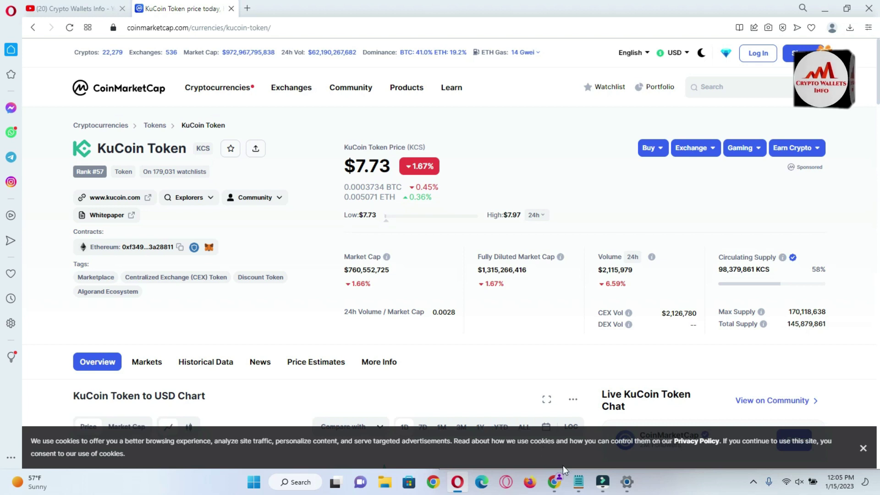
{"action": "left_click", "coordinate": [557, 483]}
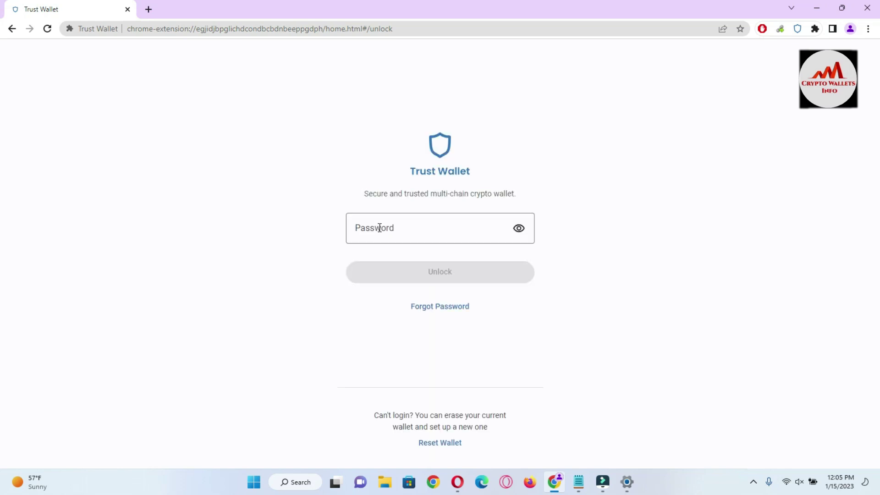
Enter the wallet password in the Password field and unlock Trust Wallet
{"action": "type", "text": "a"}
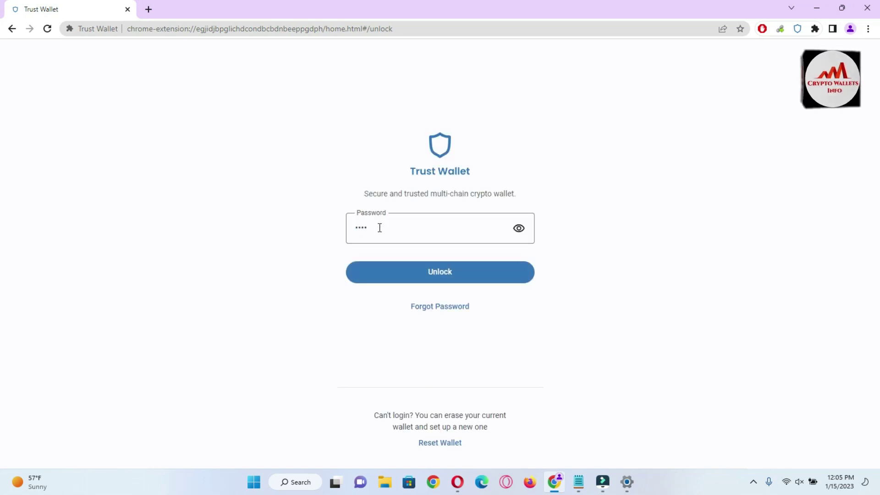
{"action": "key", "text": "BackSpace"}
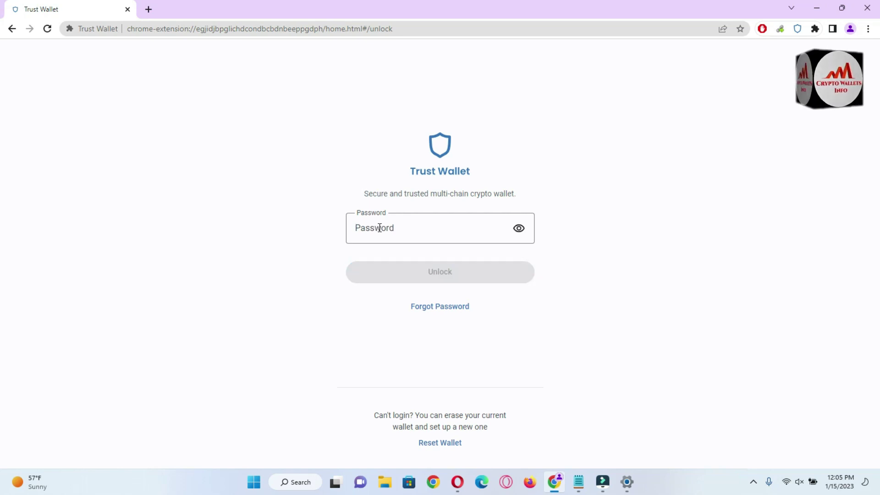
{"action": "left_click", "coordinate": [380, 227]}
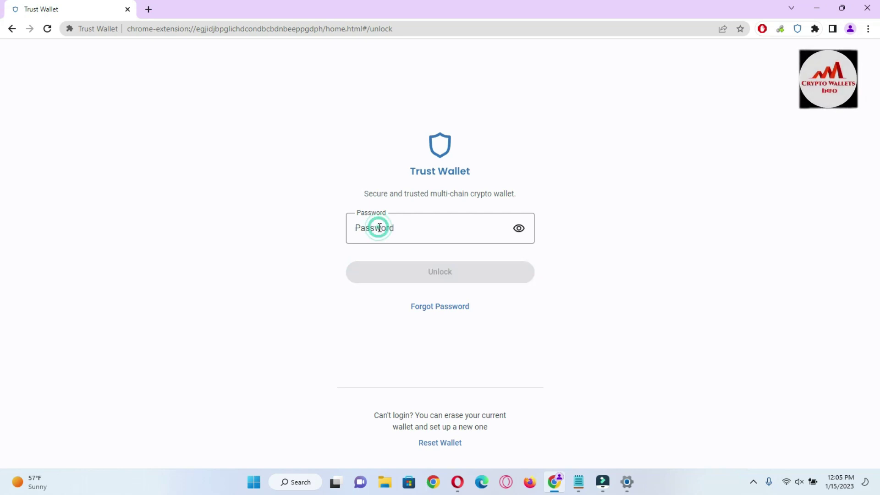
{"action": "type", "text": "a"}
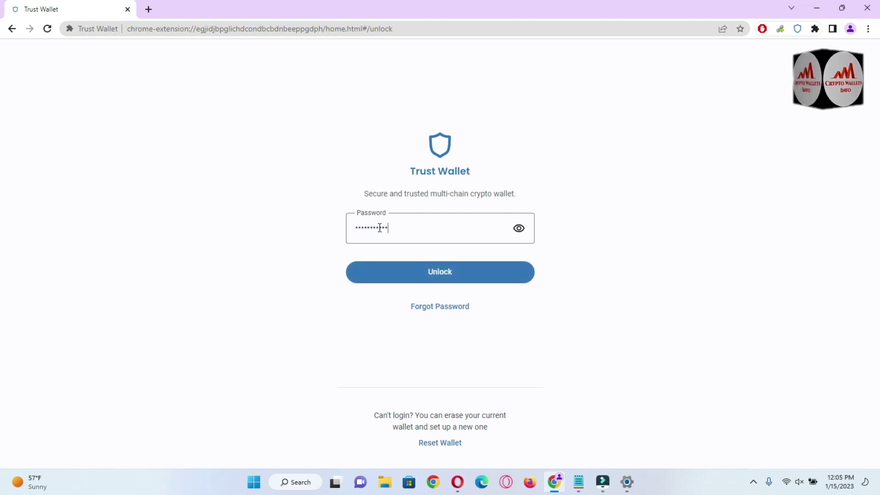
{"action": "left_click", "coordinate": [449, 272]}
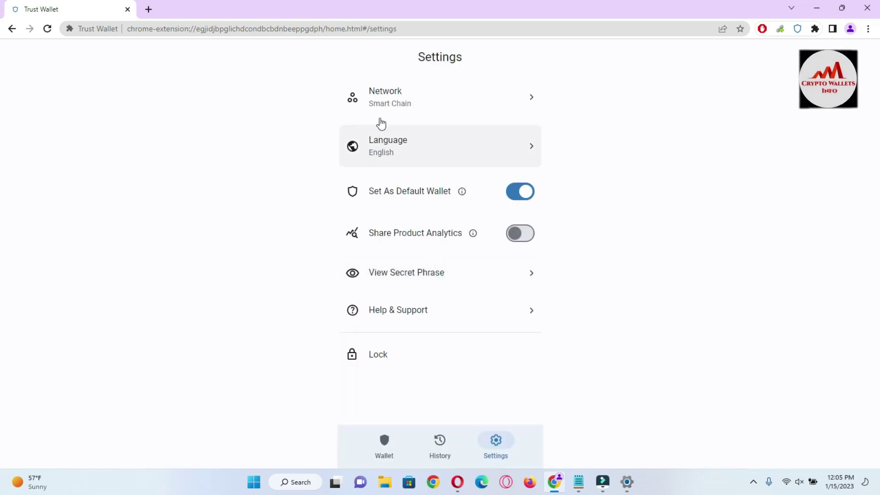
Show the wallet overview and scroll its $0.00 token list of AVAX, BNB, ETH, MATIC, SOL and TWT
{"action": "left_click", "coordinate": [385, 453]}
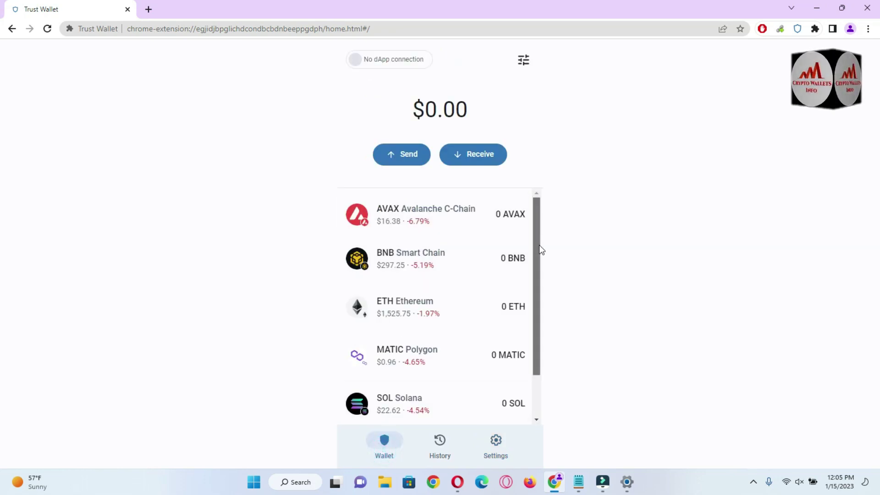
{"action": "left_click_drag", "start_coordinate": [540, 245], "coordinate": [536, 346]}
{"action": "scroll", "coordinate": [537, 229], "scroll_direction": "up", "scroll_amount": 2}
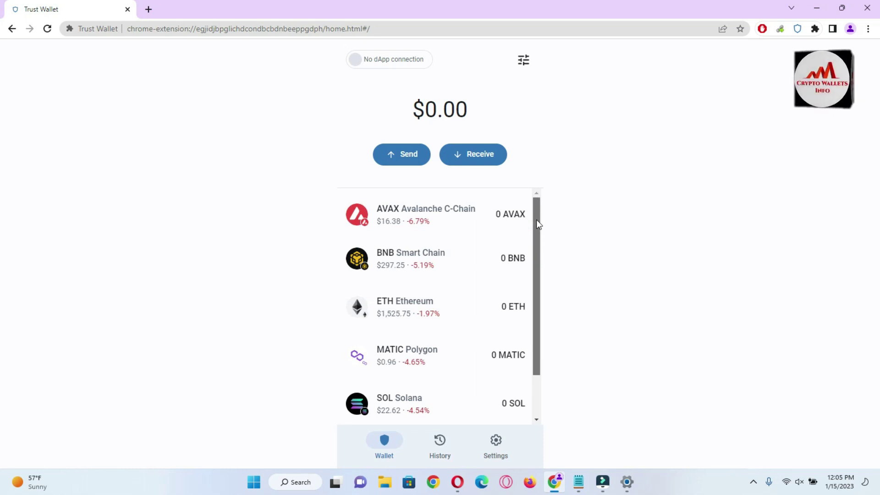
{"action": "left_click_drag", "start_coordinate": [537, 225], "coordinate": [545, 298]}
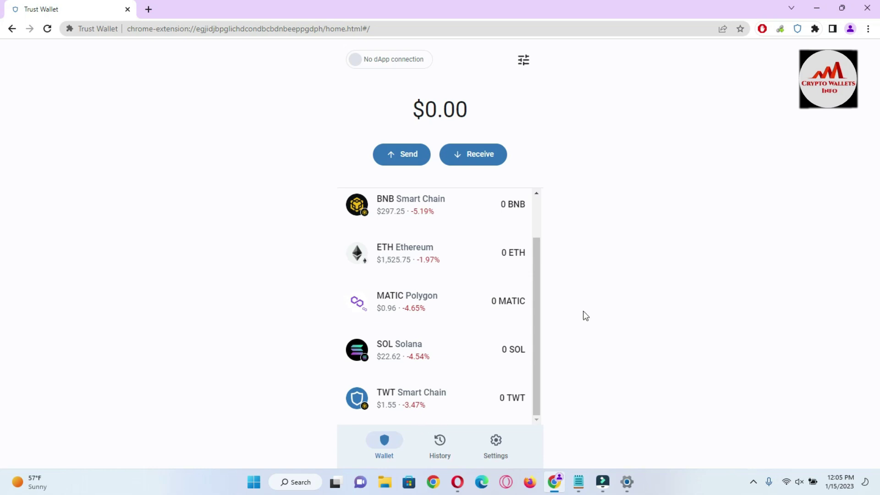
{"action": "mouse_move", "coordinate": [538, 327]}
{"action": "left_mouse_down"}
{"action": "mouse_move", "coordinate": [547, 239]}
{"action": "mouse_move", "coordinate": [544, 339]}
{"action": "left_mouse_up"}
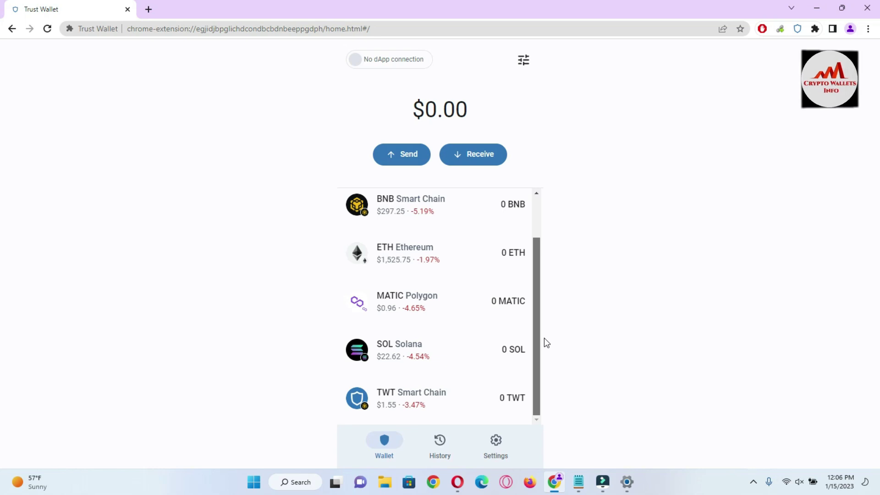
{"action": "left_click_drag", "start_coordinate": [544, 339], "coordinate": [544, 339]}
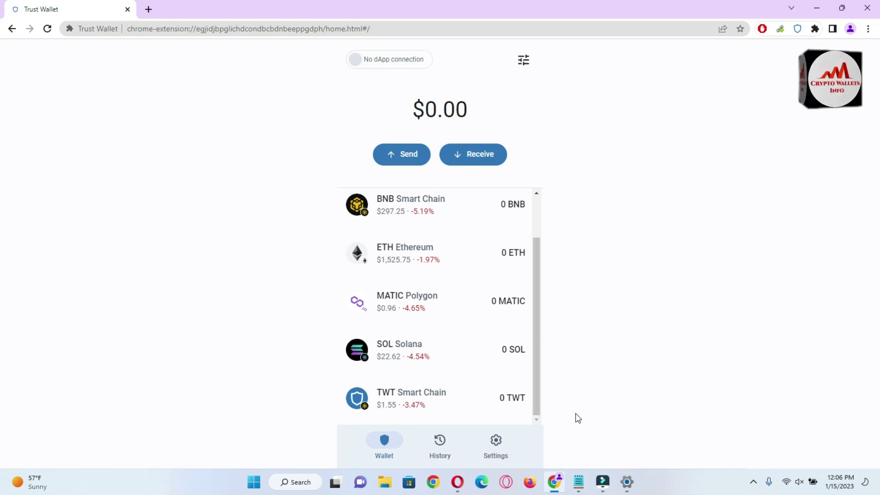
{"action": "left_click", "coordinate": [578, 482]}
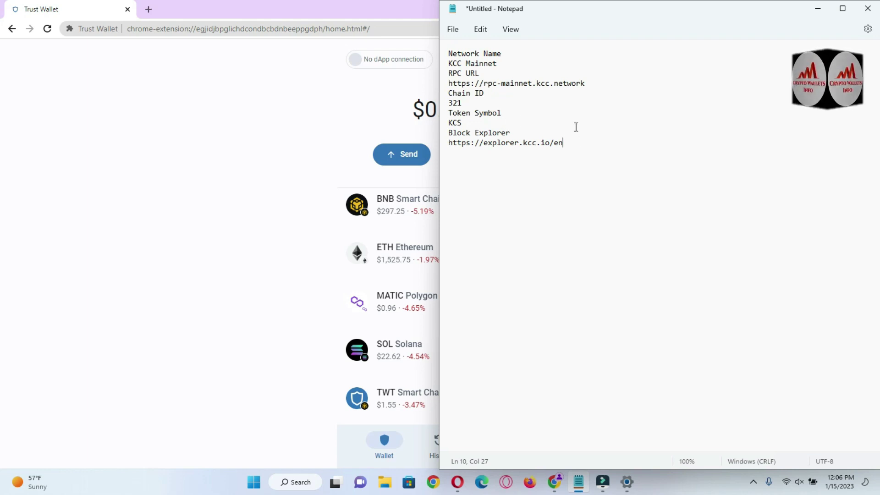
{"action": "left_click_drag", "start_coordinate": [582, 145], "coordinate": [596, 107]}
{"action": "left_click", "coordinate": [596, 107]}
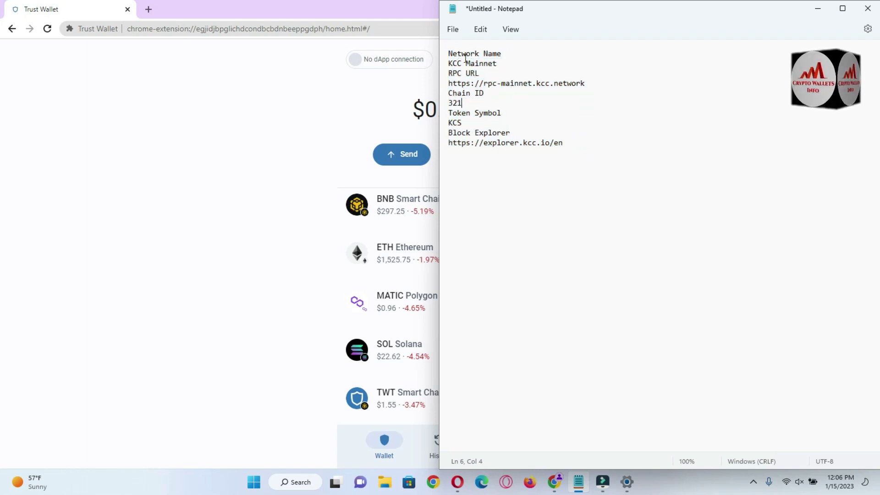
{"action": "left_click_drag", "start_coordinate": [444, 63], "coordinate": [445, 74]}
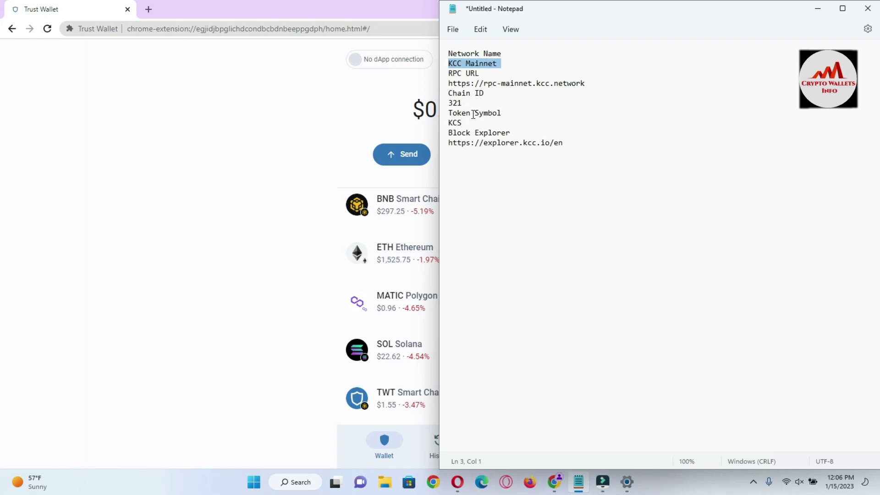
{"action": "left_click", "coordinate": [316, 126]}
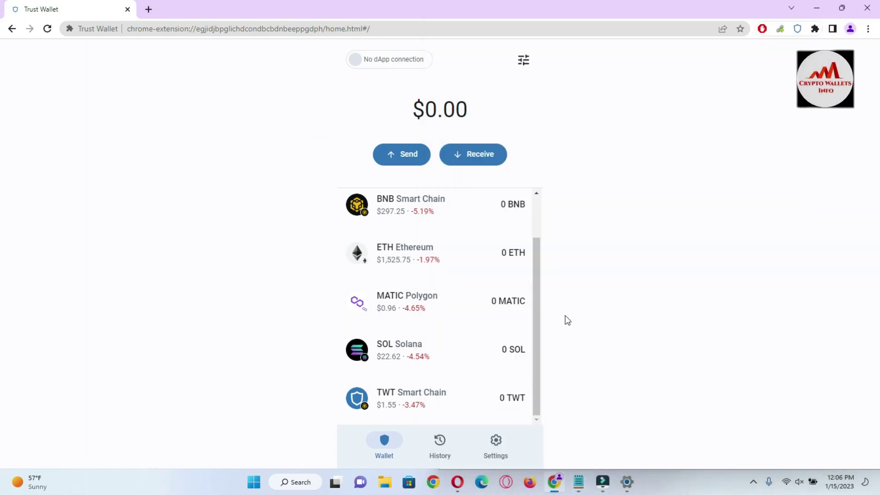
{"action": "left_click_drag", "start_coordinate": [536, 300], "coordinate": [538, 248]}
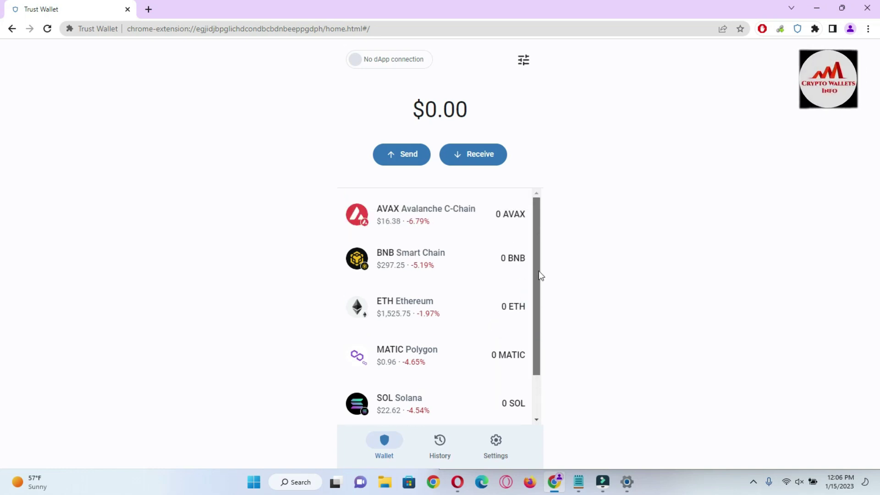
Leave the token manager and open Settings > Network to see the network list
{"action": "left_click_drag", "start_coordinate": [538, 271], "coordinate": [552, 356]}
{"action": "left_click", "coordinate": [528, 64]}
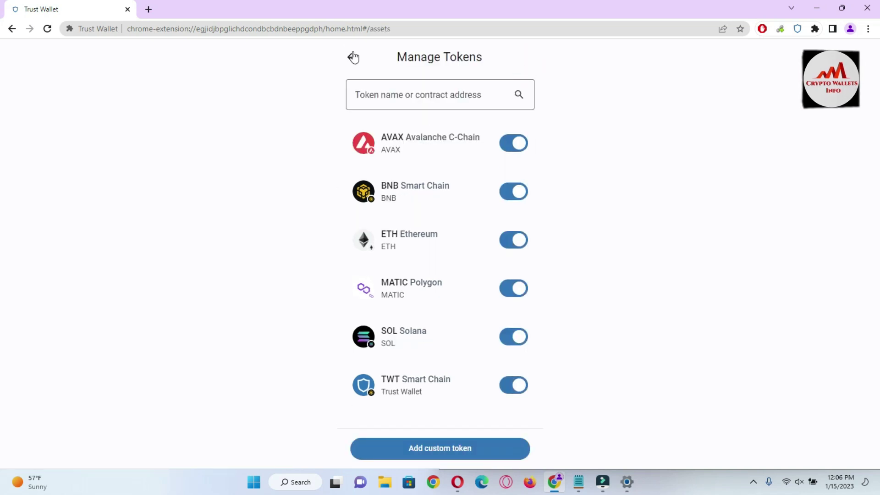
{"action": "left_click", "coordinate": [353, 57]}
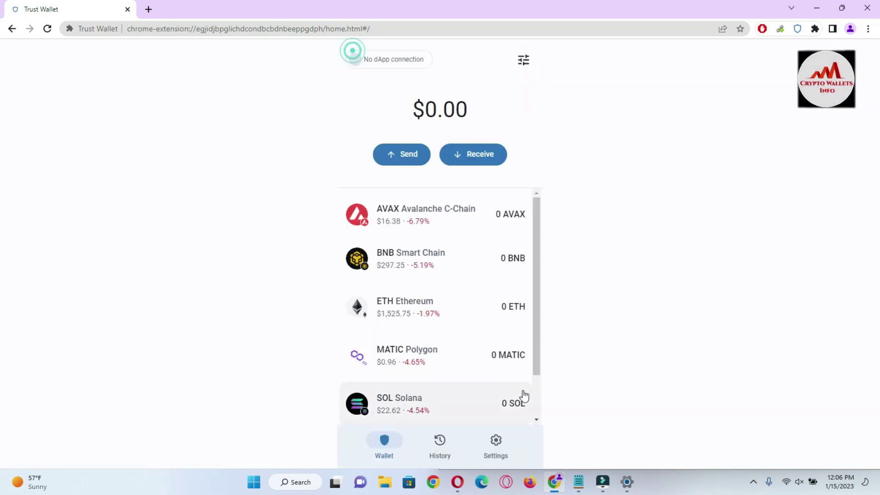
{"action": "left_click", "coordinate": [498, 441]}
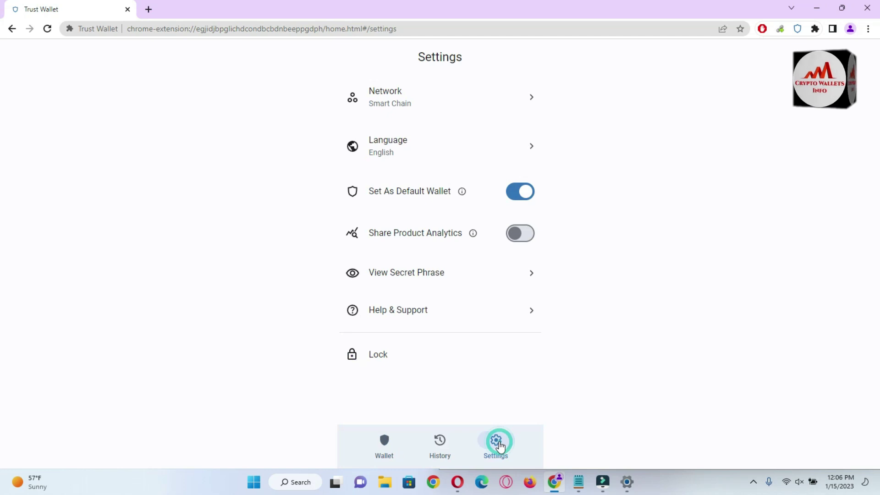
{"action": "left_click", "coordinate": [420, 106]}
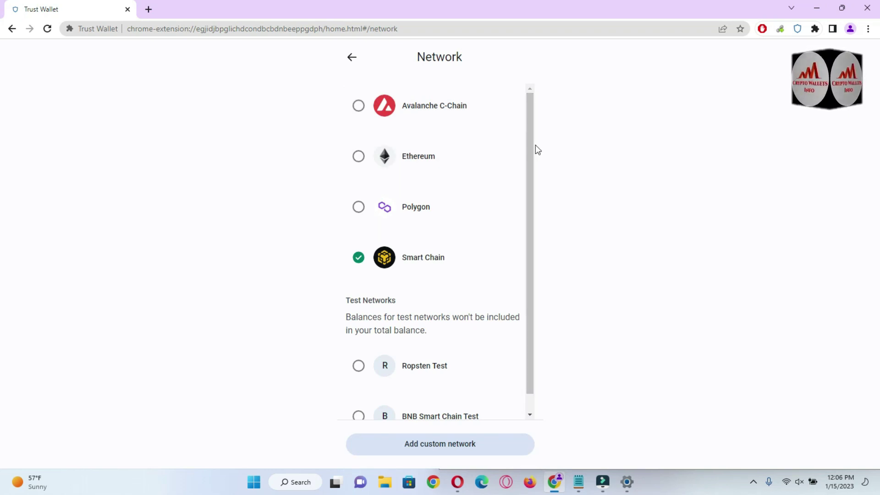
{"action": "mouse_move", "coordinate": [531, 144]}
{"action": "left_mouse_down"}
{"action": "mouse_move", "coordinate": [526, 261]}
{"action": "mouse_move", "coordinate": [531, 144]}
{"action": "left_mouse_up"}
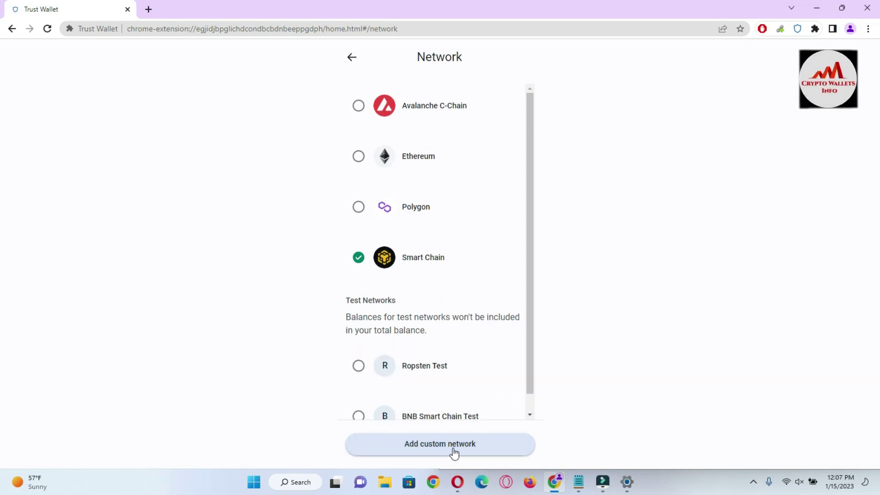
Open the Add Custom Network form and check its name, RPC URL, chain ID and symbol fields
{"action": "left_click", "coordinate": [424, 449]}
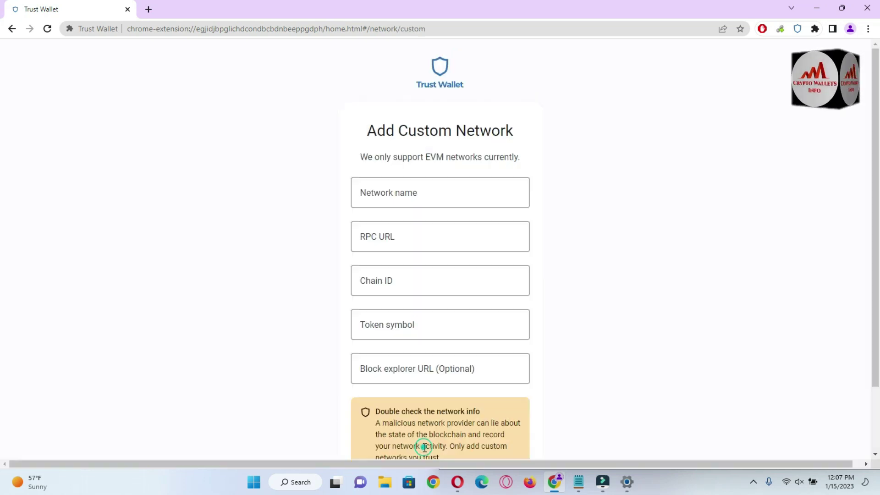
{"action": "scroll", "coordinate": [2, 241], "scroll_direction": "down", "scroll_amount": 1}
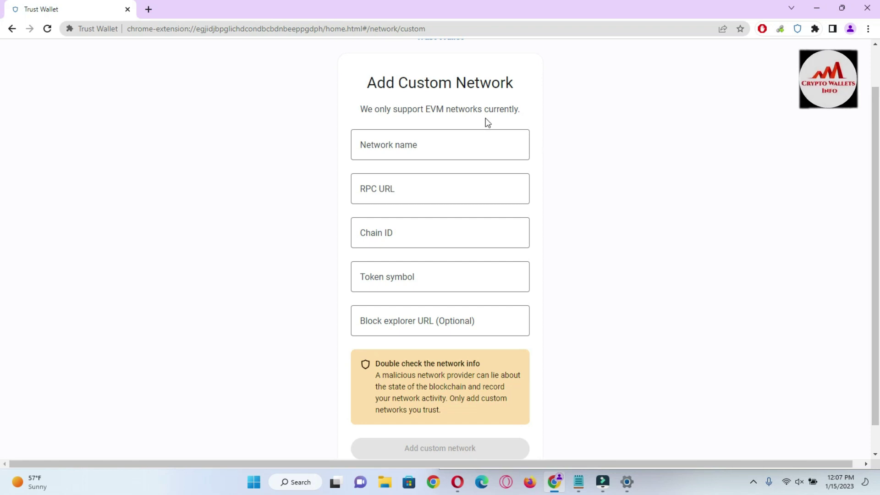
{"action": "left_click", "coordinate": [390, 153]}
{"action": "left_click", "coordinate": [397, 188]}
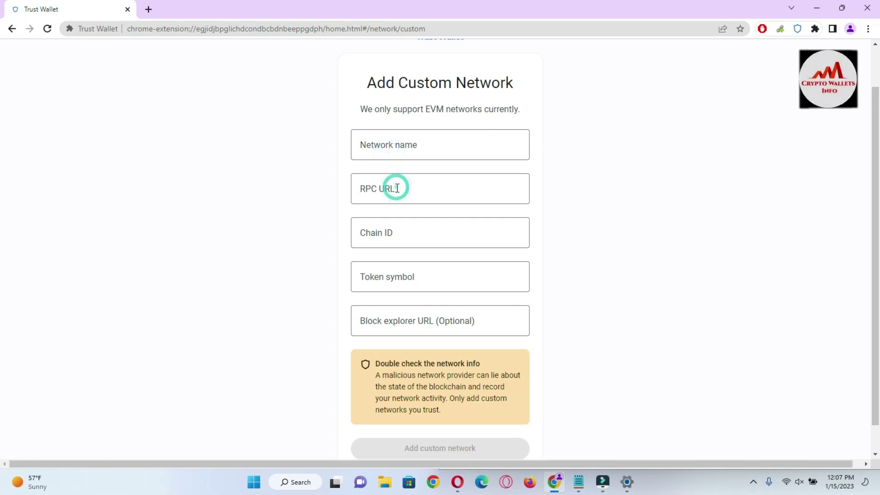
{"action": "left_click", "coordinate": [411, 243]}
{"action": "left_click", "coordinate": [414, 267]}
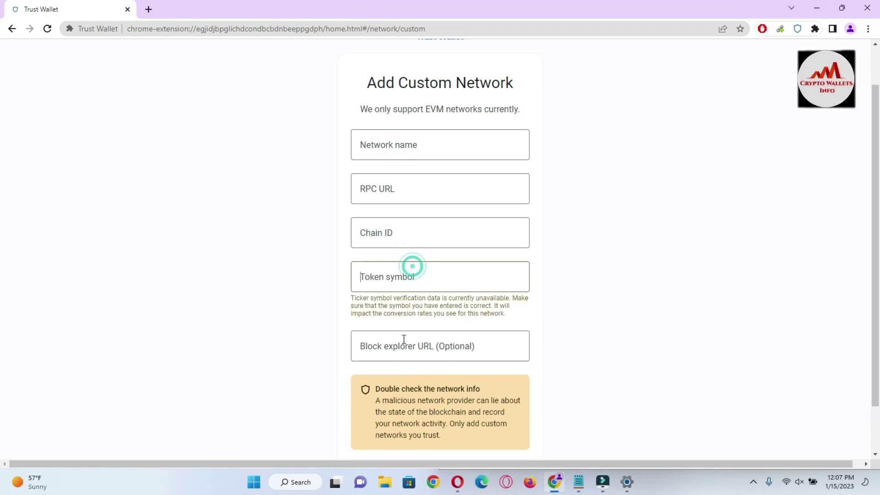
Copy the network name 'KCC Mainnet' from the Notepad network notes
{"action": "left_click_drag", "start_coordinate": [874, 306], "coordinate": [877, 336]}
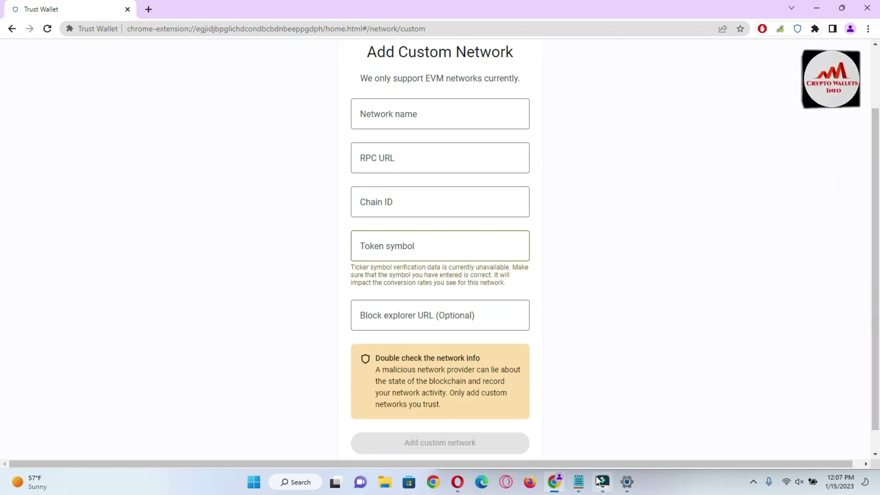
{"action": "left_click", "coordinate": [579, 482]}
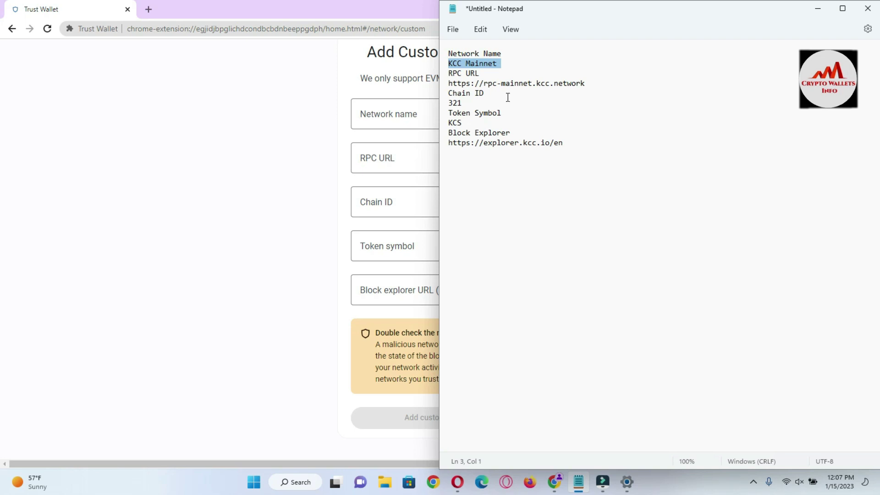
{"action": "left_click", "coordinate": [517, 52]}
{"action": "left_click_drag", "start_coordinate": [504, 8], "coordinate": [602, 75]}
{"action": "left_click", "coordinate": [596, 125]}
{"action": "left_click_drag", "start_coordinate": [596, 126], "coordinate": [547, 127]}
{"action": "key", "text": "ctrl+c"}
{"action": "left_click", "coordinate": [367, 116]}
{"action": "left_click", "coordinate": [376, 116]}
{"action": "key", "text": "ctrl+v"}
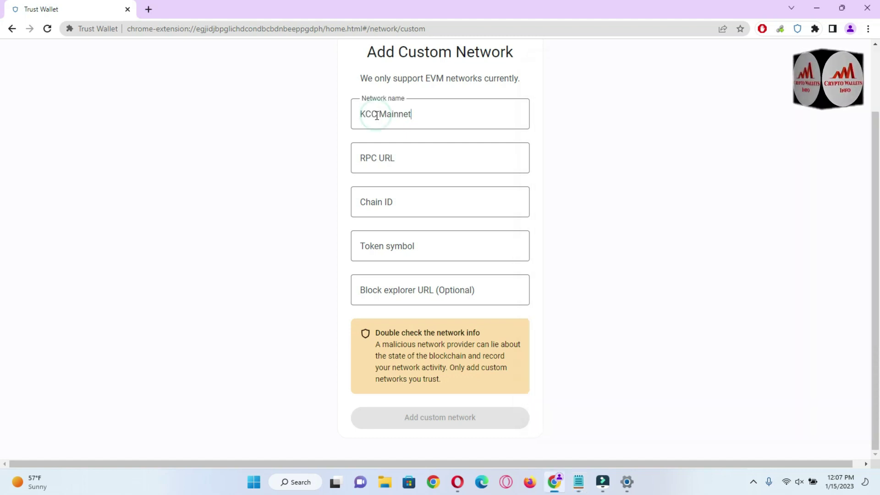
{"action": "left_click", "coordinate": [397, 160]}
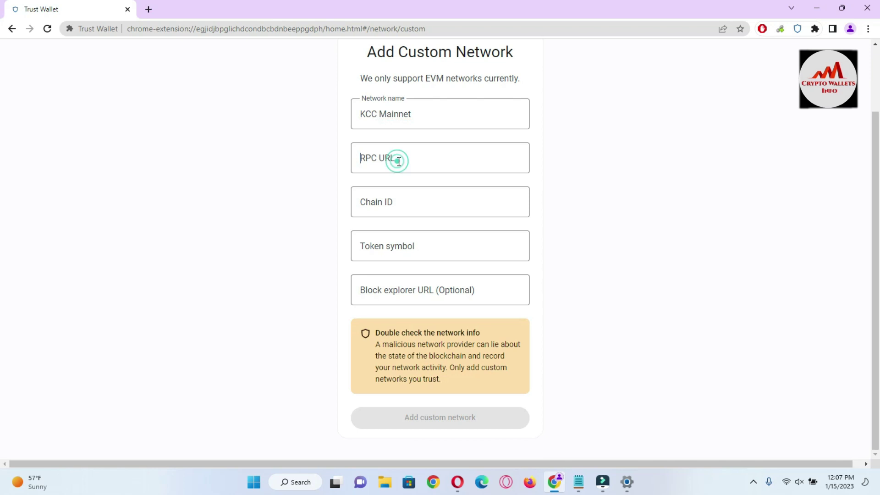
{"action": "left_click", "coordinate": [577, 482]}
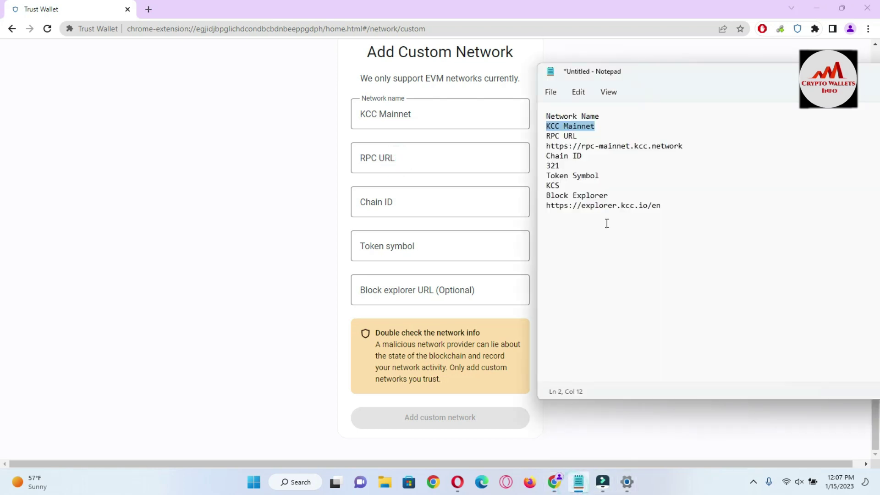
{"action": "left_click_drag", "start_coordinate": [546, 146], "coordinate": [689, 152]}
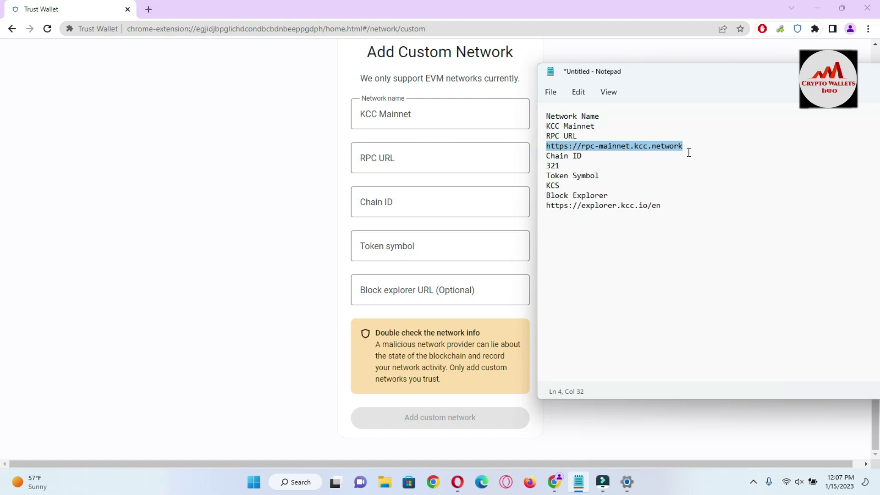
{"action": "key", "text": "ctrl+c"}
{"action": "left_click", "coordinate": [420, 161]}
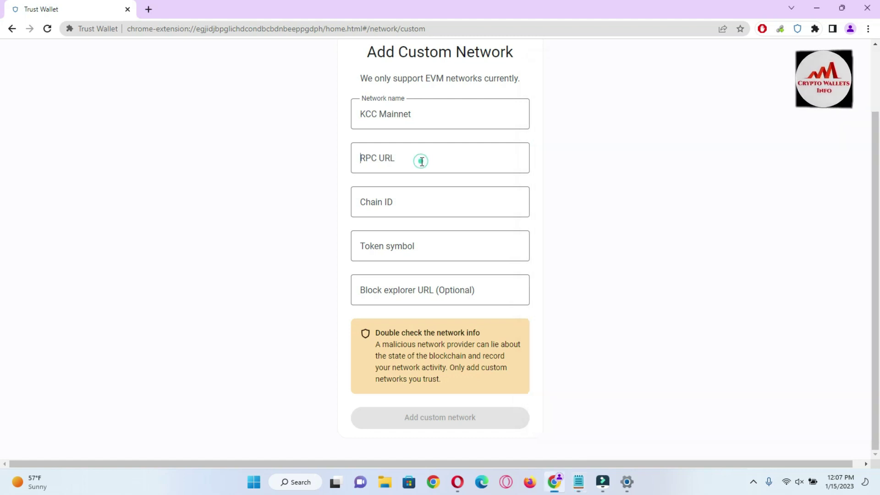
{"action": "key", "text": "ctrl+v"}
Copy chain ID 321 from the notes and paste it into the Chain ID field
{"action": "left_click", "coordinate": [426, 216]}
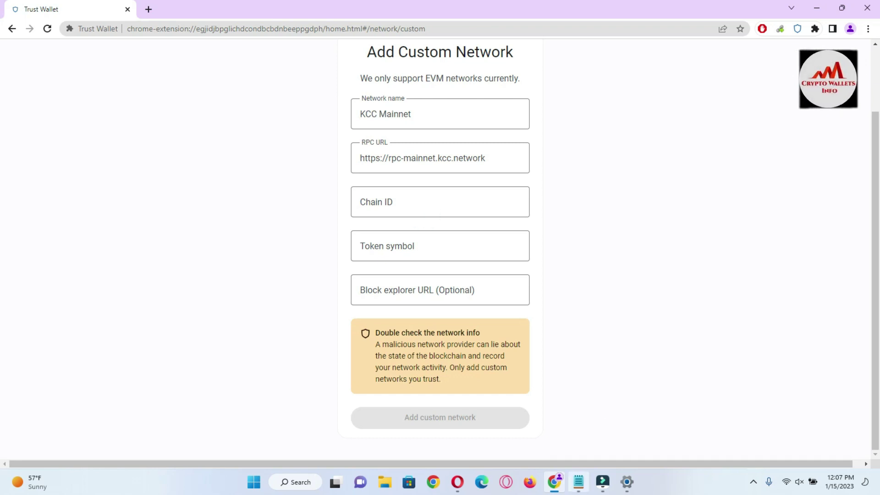
{"action": "left_click", "coordinate": [579, 482]}
{"action": "left_click", "coordinate": [548, 166]}
{"action": "left_click_drag", "start_coordinate": [548, 165], "coordinate": [563, 166]}
{"action": "key", "text": "ctrl+c"}
{"action": "key", "text": "alt+Tab"}
{"action": "left_click", "coordinate": [393, 203]}
{"action": "key", "text": "ctrl+v"}
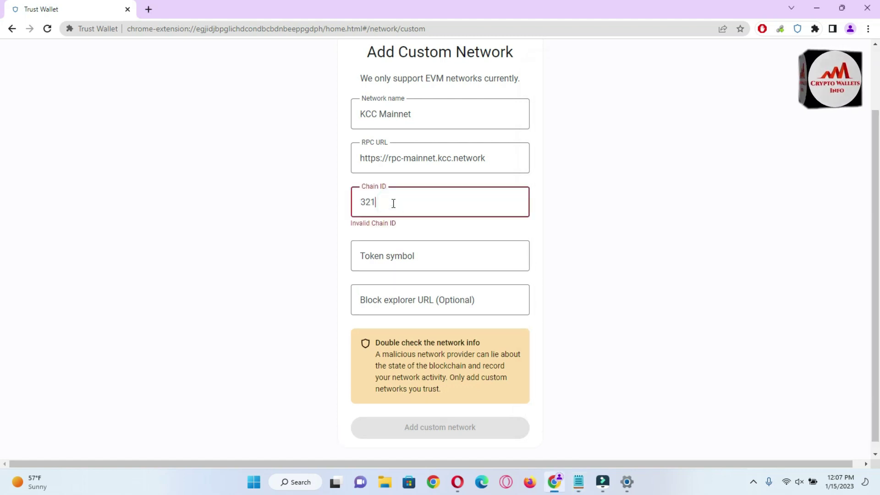
{"action": "left_click", "coordinate": [607, 220]}
Select the token symbol KCS in the notes and switch to the KuCoin Token page
{"action": "left_click", "coordinate": [432, 251]}
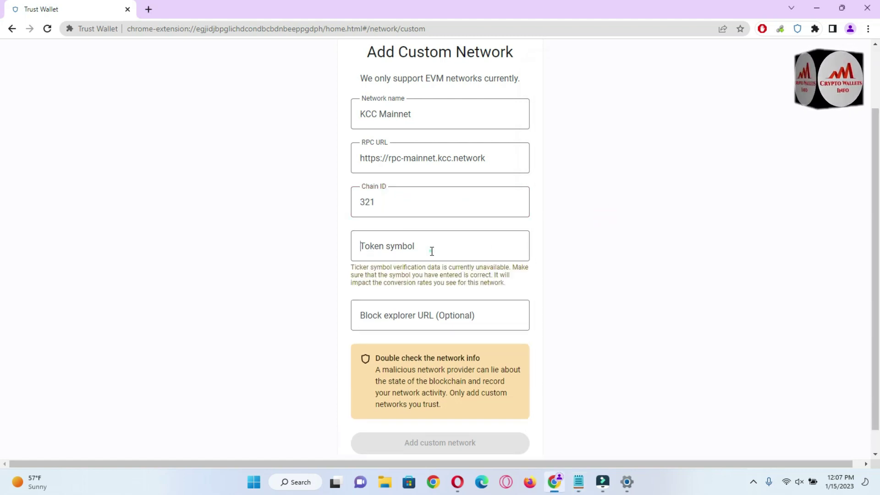
{"action": "left_click", "coordinate": [579, 482]}
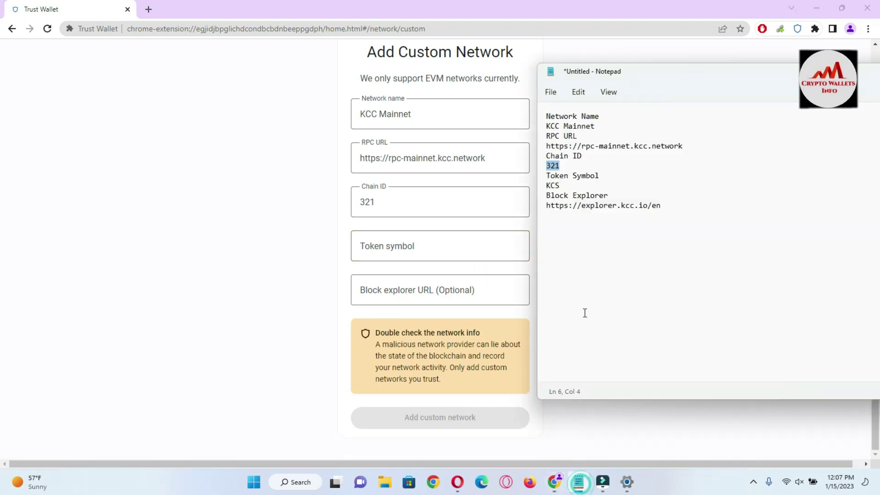
{"action": "left_click_drag", "start_coordinate": [547, 185], "coordinate": [561, 185]}
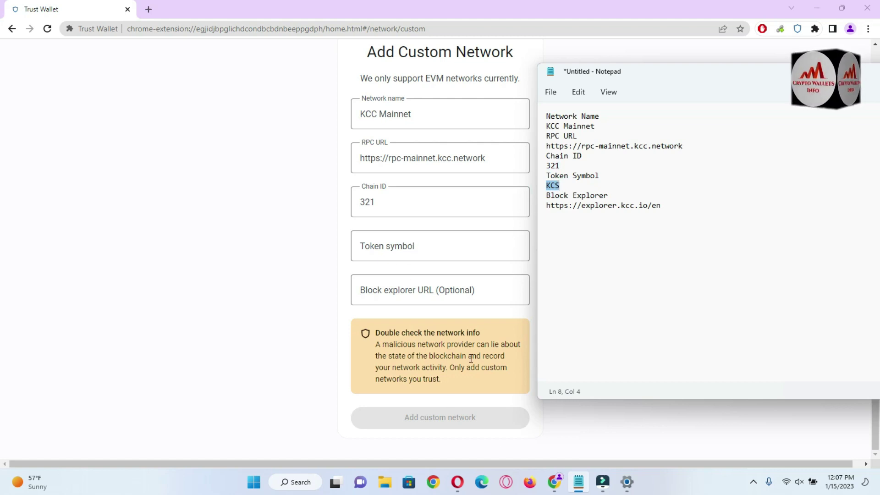
{"action": "left_click", "coordinate": [457, 481]}
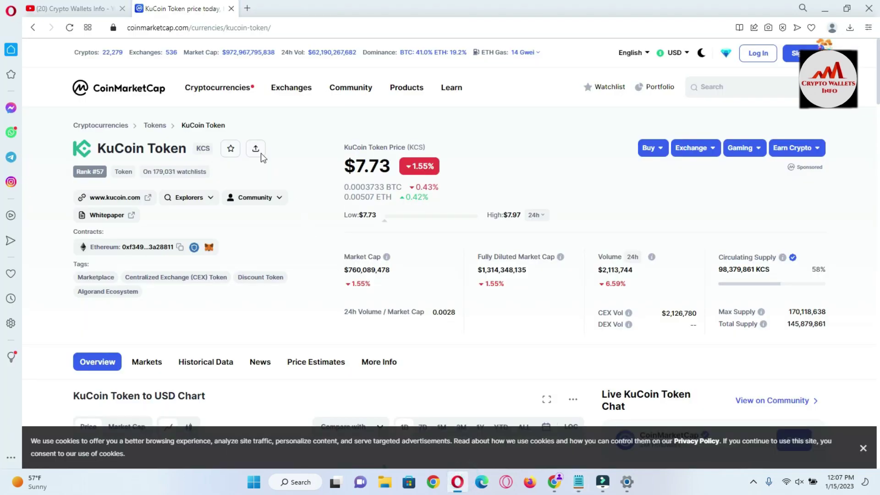
Select the KCS ticker beside KuCoin Token and minimize Opera to reveal the wallet form
{"action": "left_click_drag", "start_coordinate": [211, 149], "coordinate": [196, 151]}
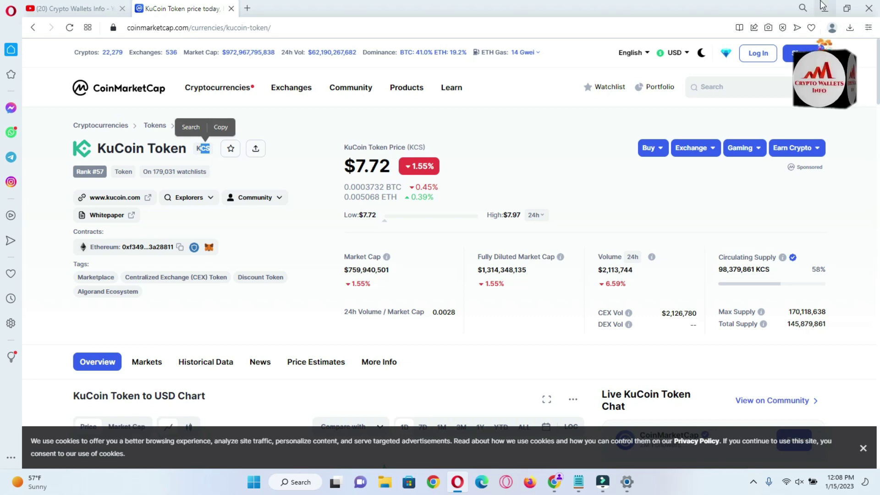
{"action": "left_click", "coordinate": [827, 10]}
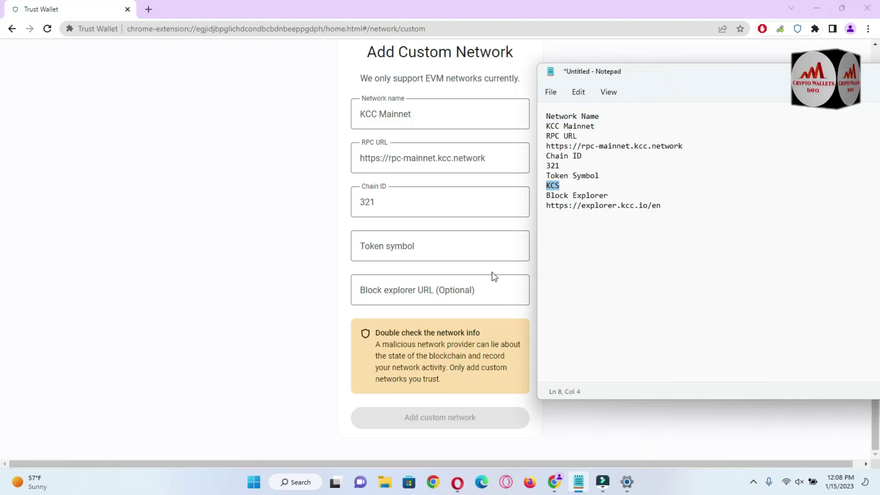
{"action": "left_click", "coordinate": [445, 246]}
{"action": "key", "text": "ctrl+v"}
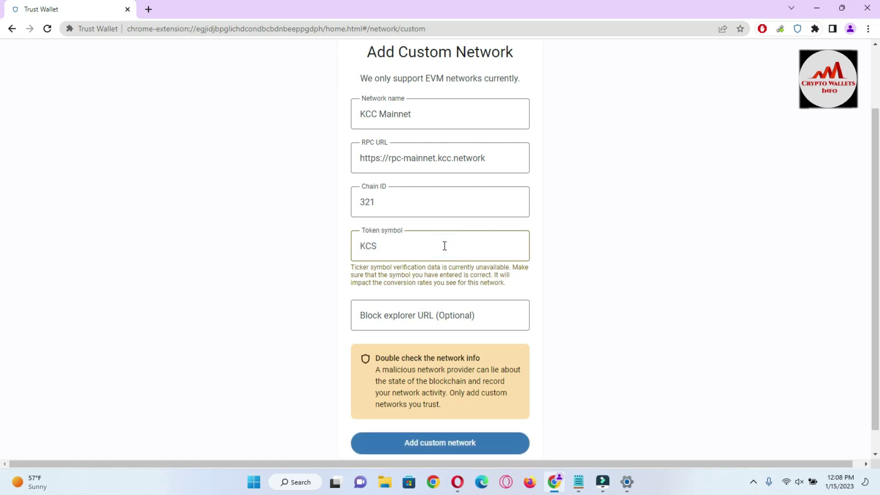
{"action": "left_click", "coordinate": [444, 321]}
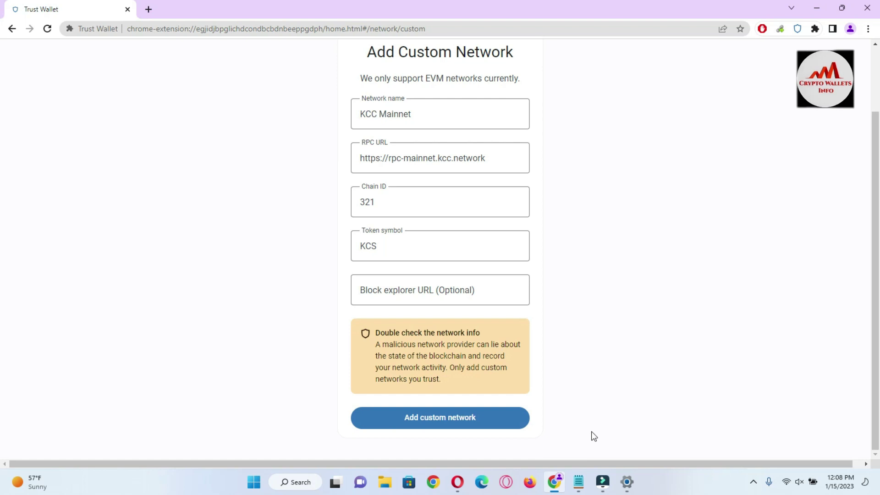
{"action": "left_click", "coordinate": [579, 482]}
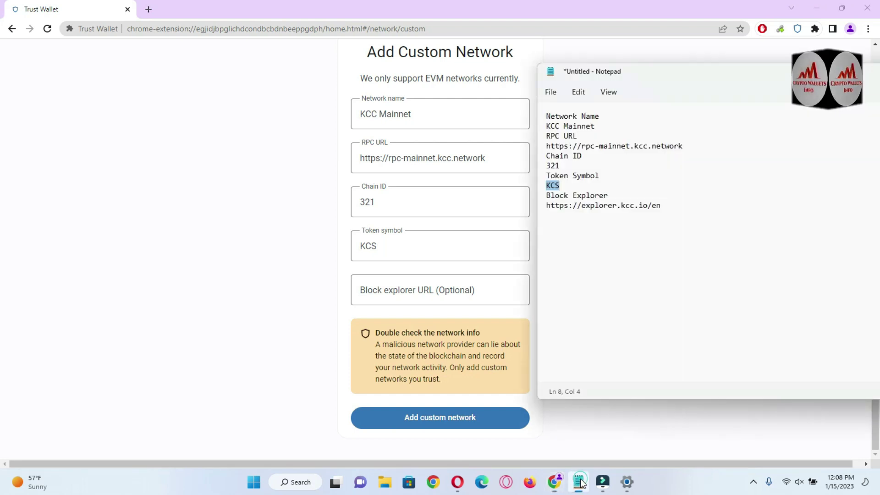
{"action": "triple_click", "coordinate": [548, 210]}
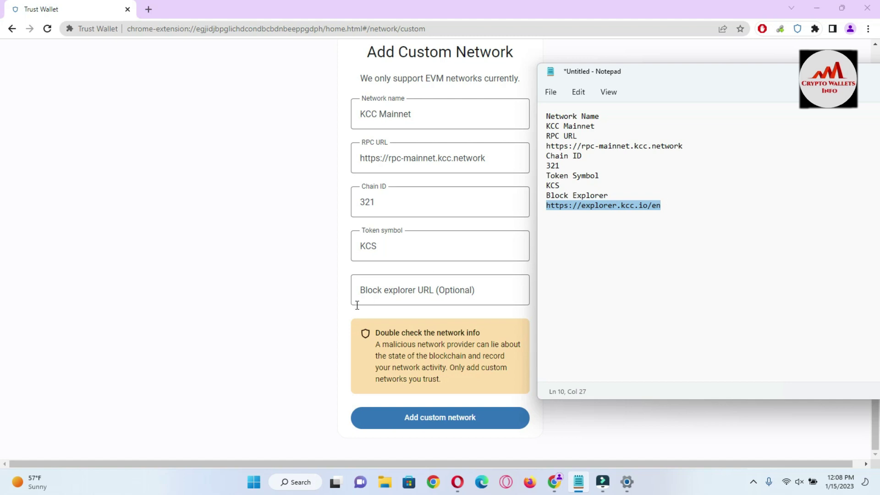
{"action": "left_click", "coordinate": [285, 318]}
{"action": "left_click", "coordinate": [406, 287]}
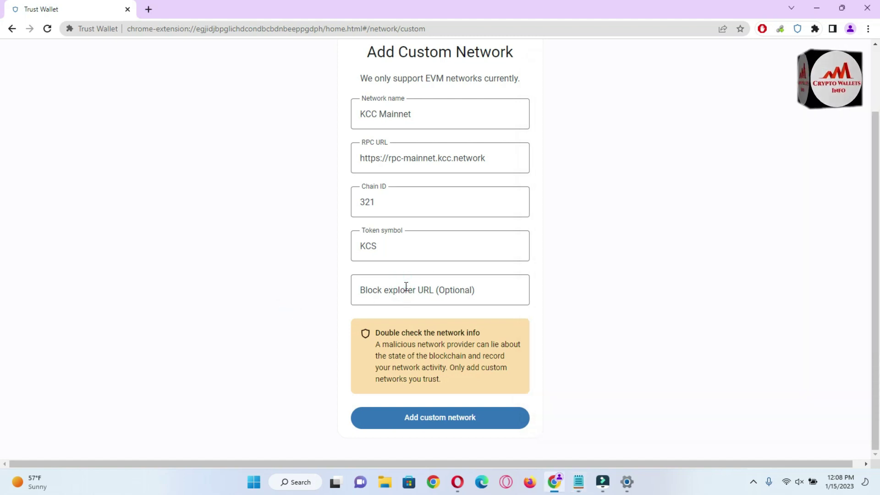
{"action": "key", "text": "ctrl+v"}
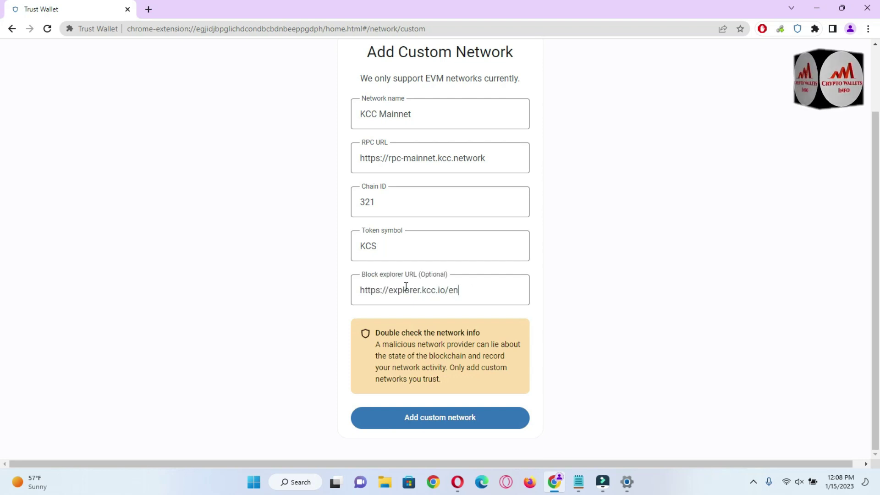
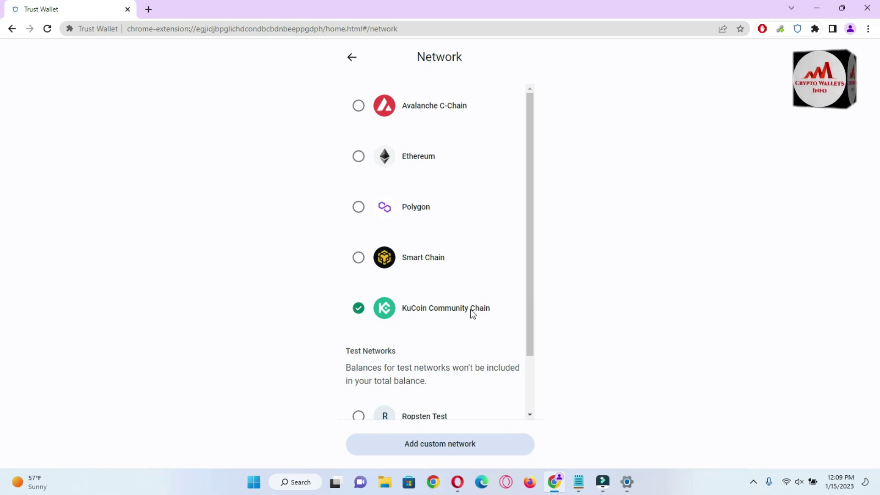
Back out of the network list and Settings to the wallet's asset list, now showing KCS
{"action": "left_click", "coordinate": [350, 58]}
{"action": "left_click", "coordinate": [350, 58]}
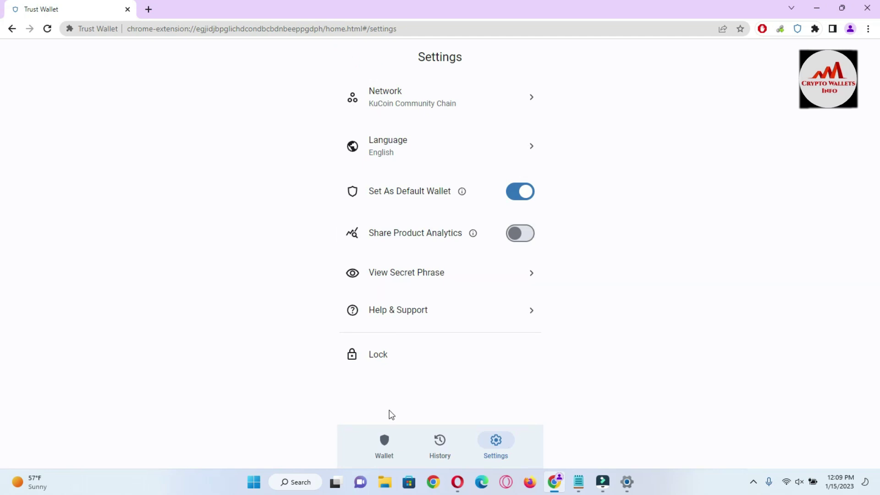
{"action": "left_click", "coordinate": [389, 442]}
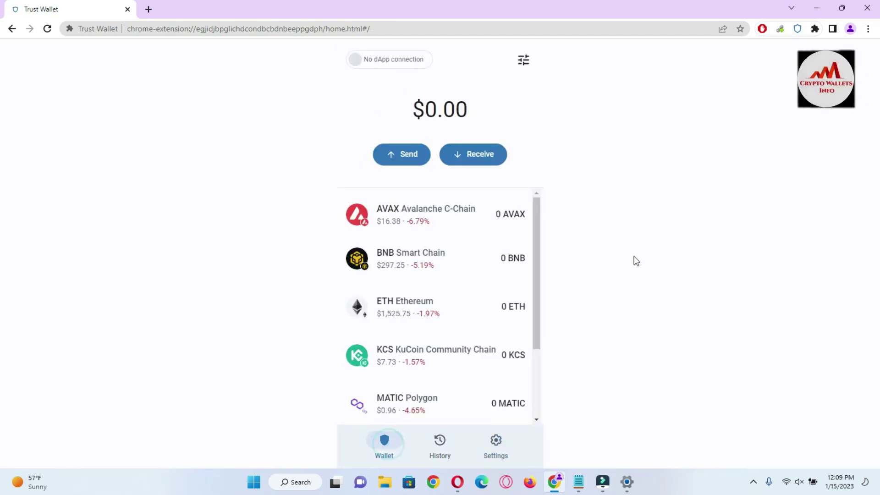
Scroll the asset list to locate KCS, then bring up Opera's CoinMarketCap KuCoin Token page
{"action": "left_click_drag", "start_coordinate": [533, 254], "coordinate": [536, 299]}
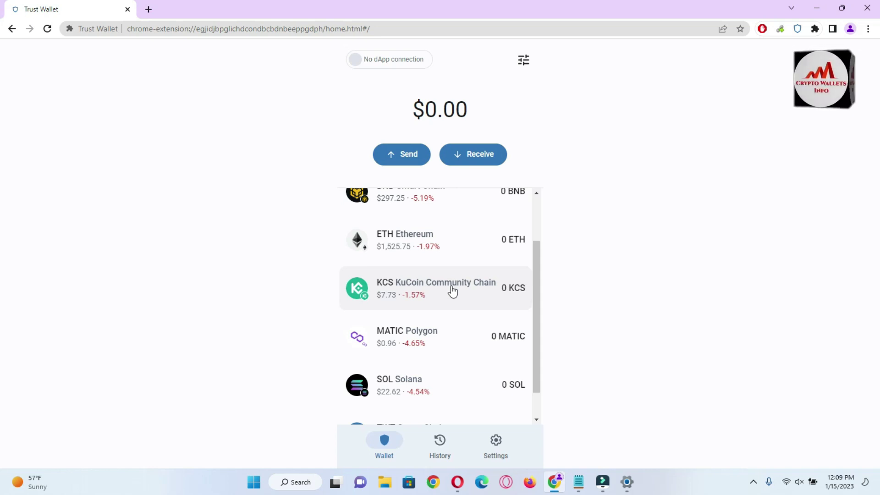
{"action": "left_click_drag", "start_coordinate": [535, 271], "coordinate": [539, 314]}
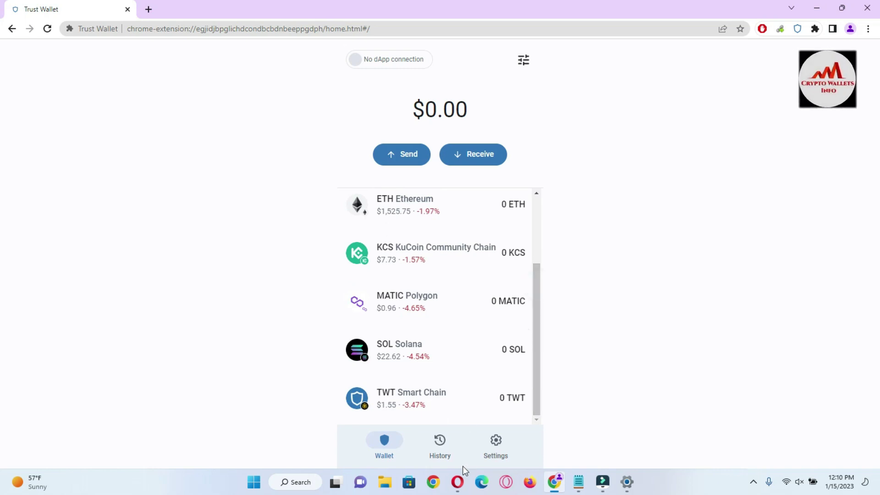
{"action": "left_click", "coordinate": [458, 482]}
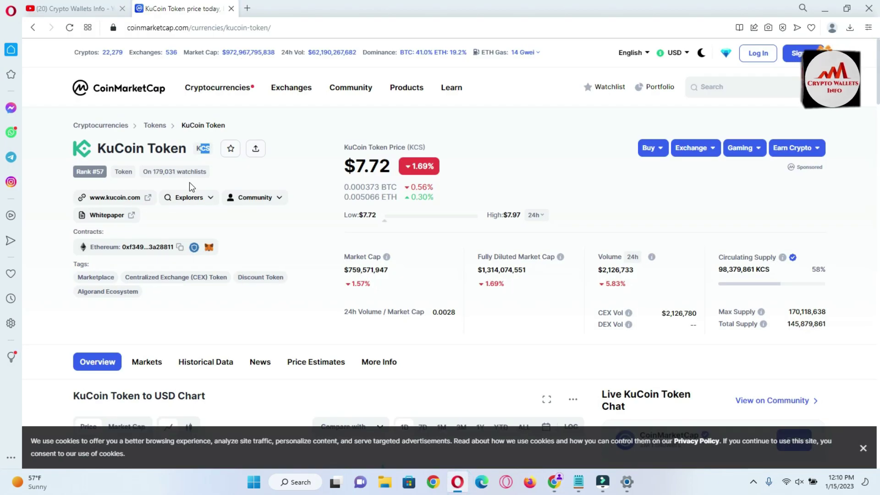
Switch to the Crypto Wallets Info YouTube channel tab in Opera
{"action": "left_click", "coordinate": [69, 8]}
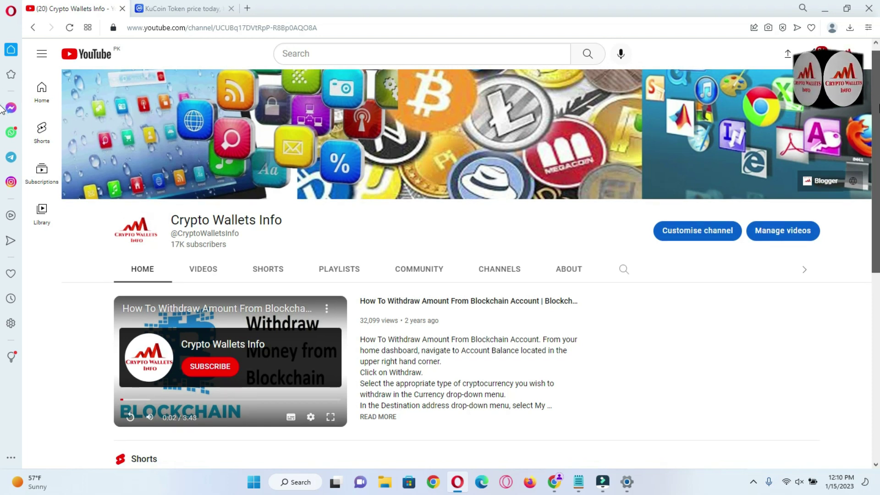
Open the Crypto Wallets Info channel's VIDEOS tab and scroll through the uploads grid
{"action": "scroll", "coordinate": [2, 130], "scroll_direction": "down", "scroll_amount": 4}
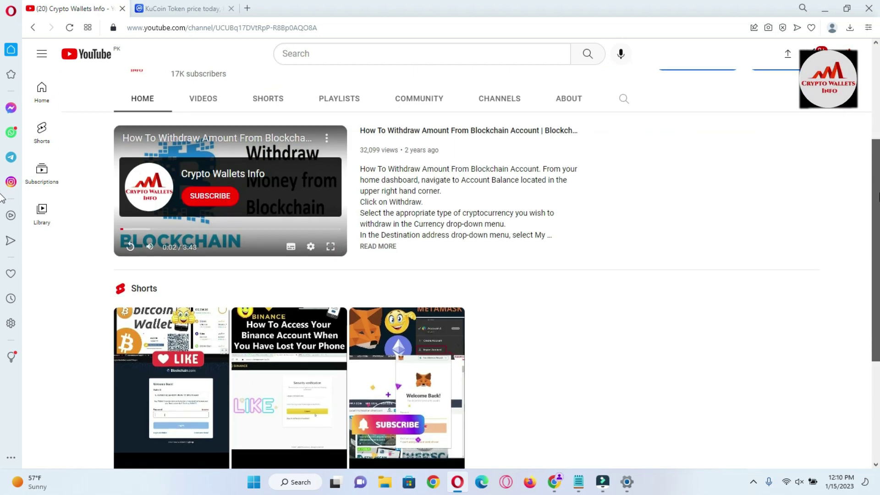
{"action": "scroll", "coordinate": [2, 229], "scroll_direction": "down", "scroll_amount": 1}
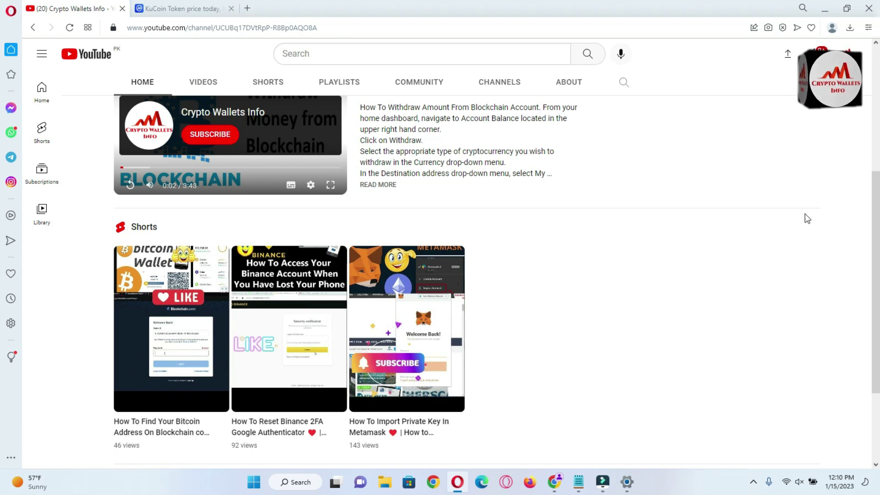
{"action": "scroll", "coordinate": [808, 219], "scroll_direction": "up", "scroll_amount": 5}
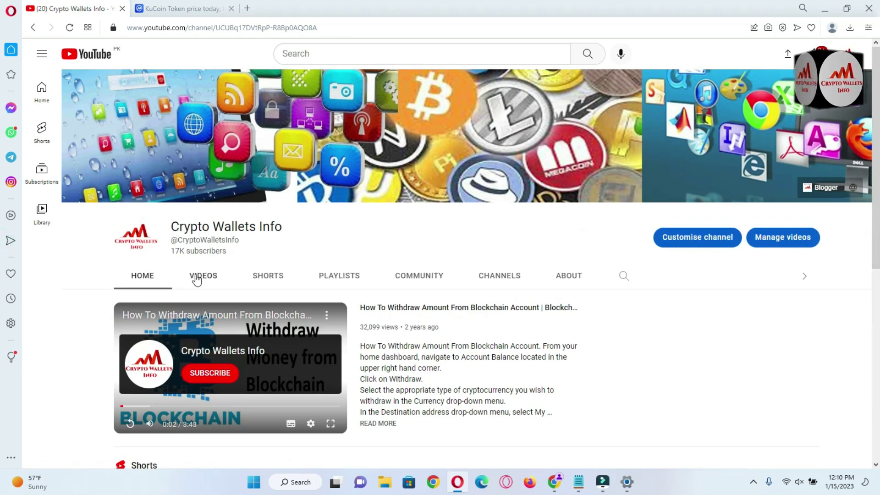
{"action": "left_click", "coordinate": [197, 277]}
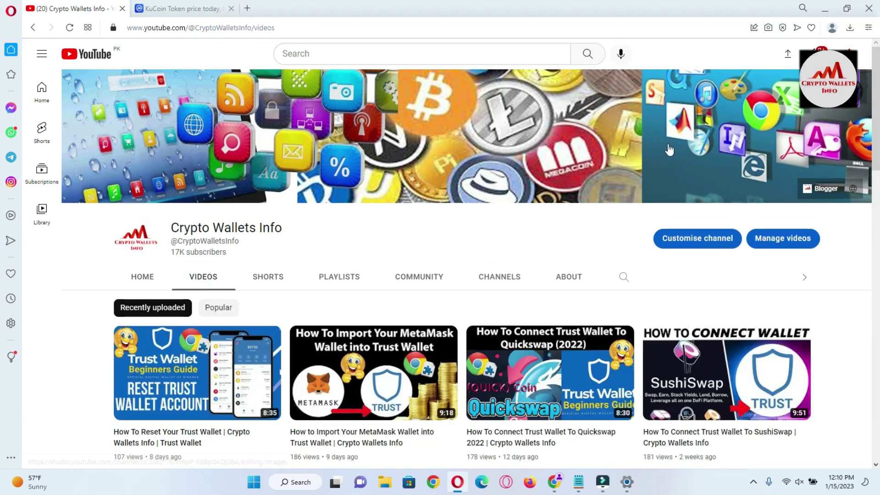
{"action": "left_click_drag", "start_coordinate": [878, 91], "coordinate": [878, 152]}
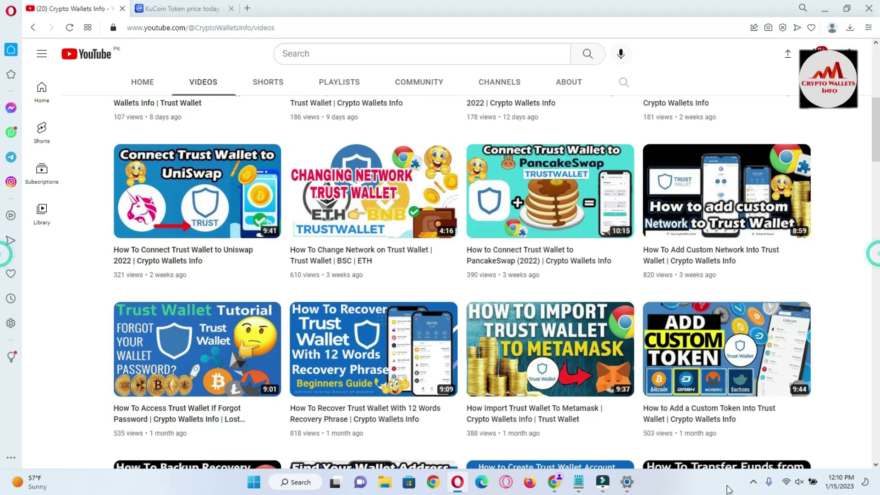
Stop the screen recording from its system tray icon
{"action": "left_click", "coordinate": [754, 485]}
{"action": "right_click", "coordinate": [773, 451]}
{"action": "left_click", "coordinate": [794, 473]}
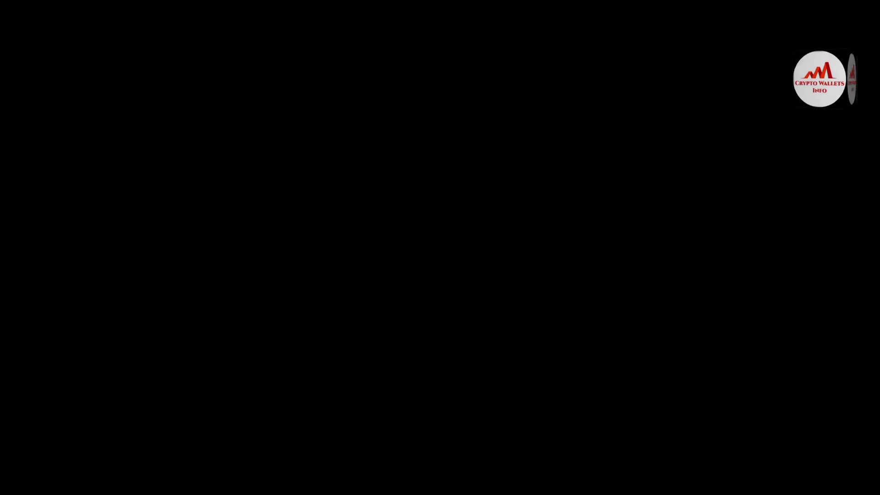